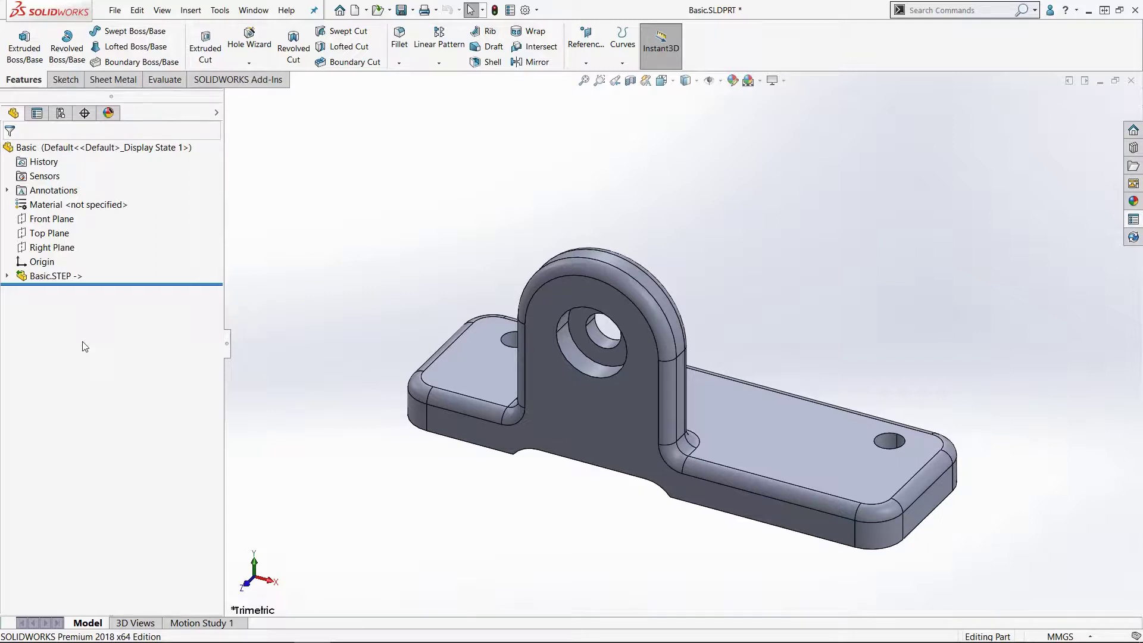
Examine the solid body contained in the imported Basic.STEP feature.
{"action": "left_click", "coordinate": [7, 277]}
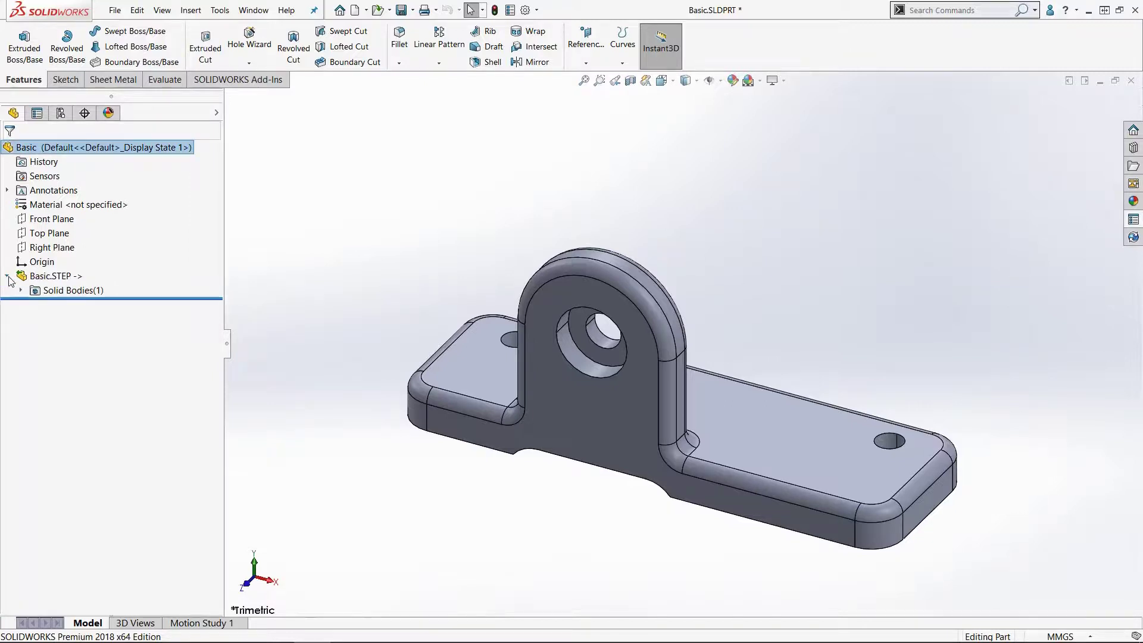
{"action": "left_click", "coordinate": [73, 291]}
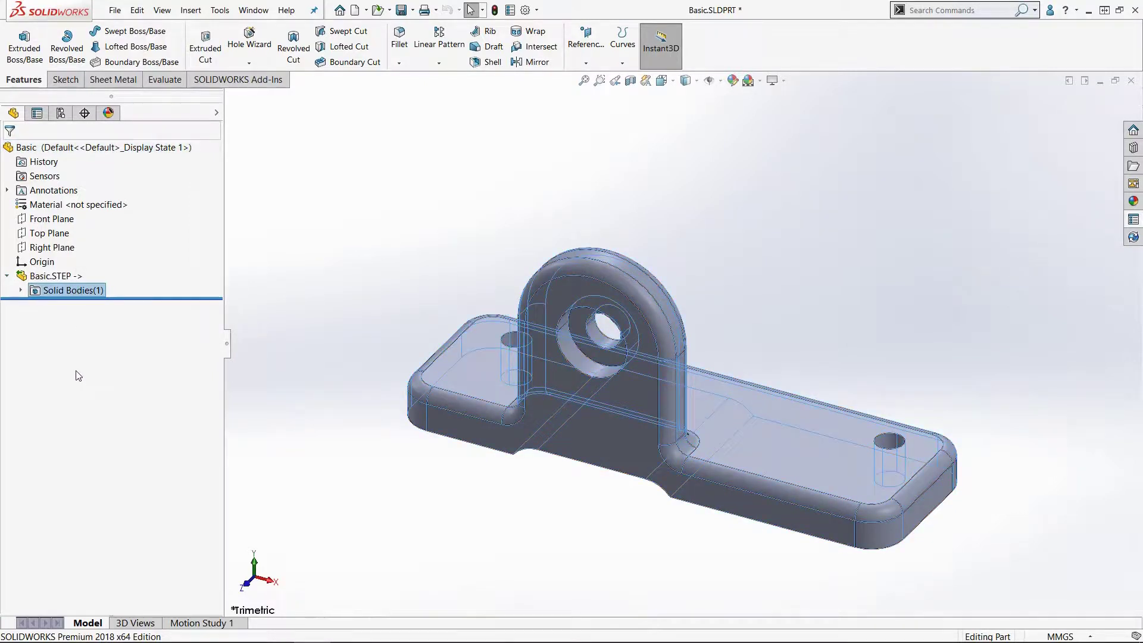
{"action": "left_click", "coordinate": [21, 291]}
{"action": "left_click", "coordinate": [88, 307]}
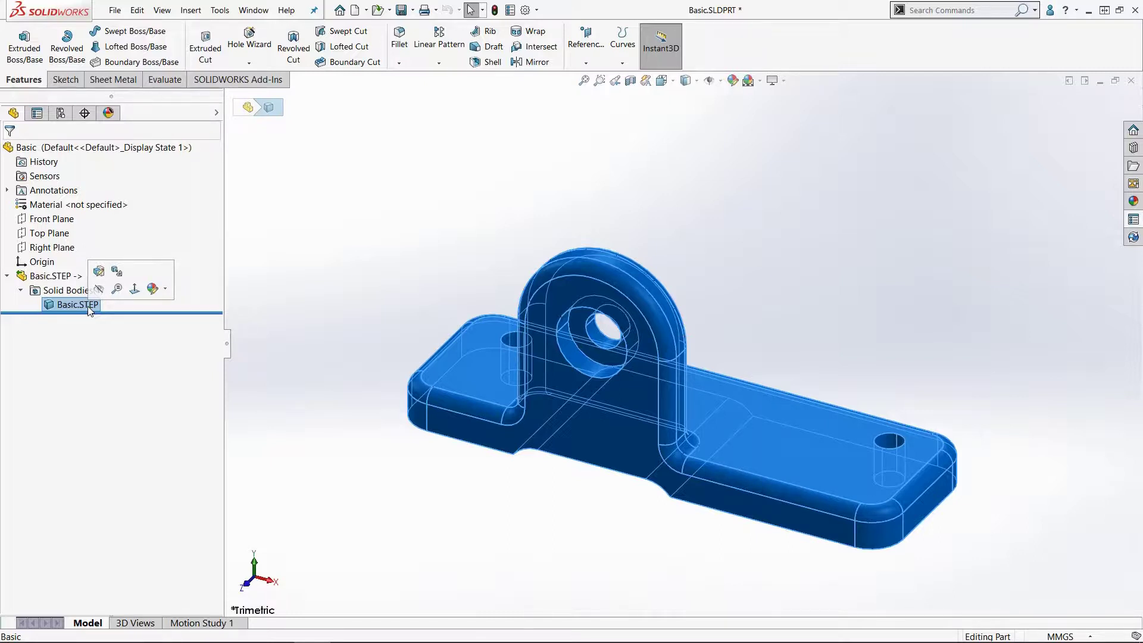
{"action": "left_click", "coordinate": [380, 217]}
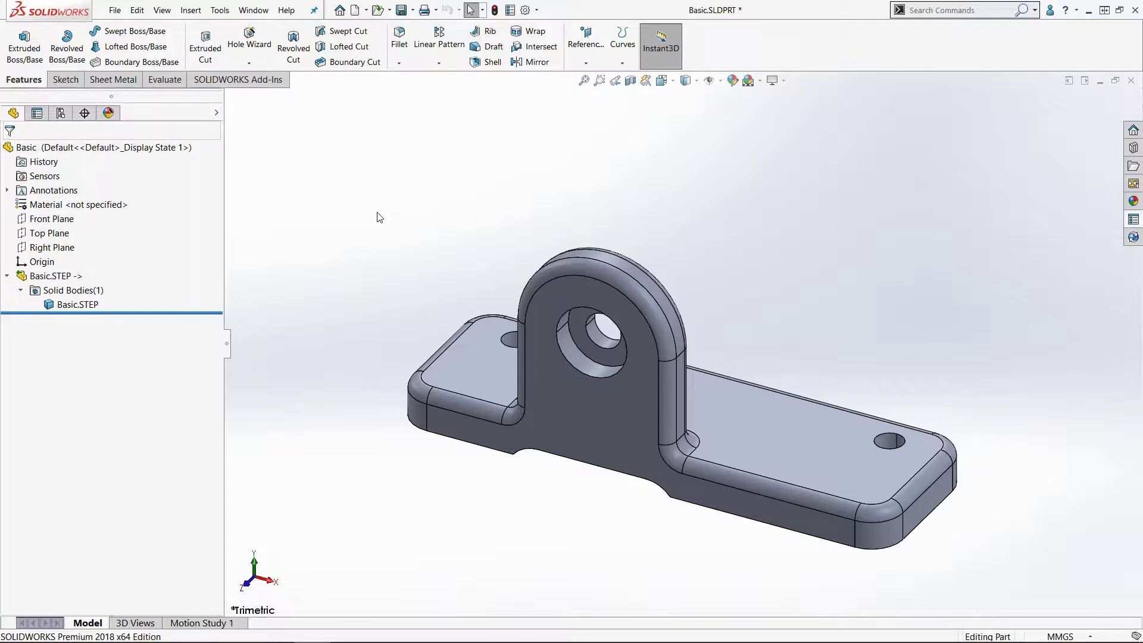
In File Explorer, move Basic.STEP from the new version folder into C:\3D interconnect, replacing the existing file there.
{"action": "mouse_move", "coordinate": [312, 641]}
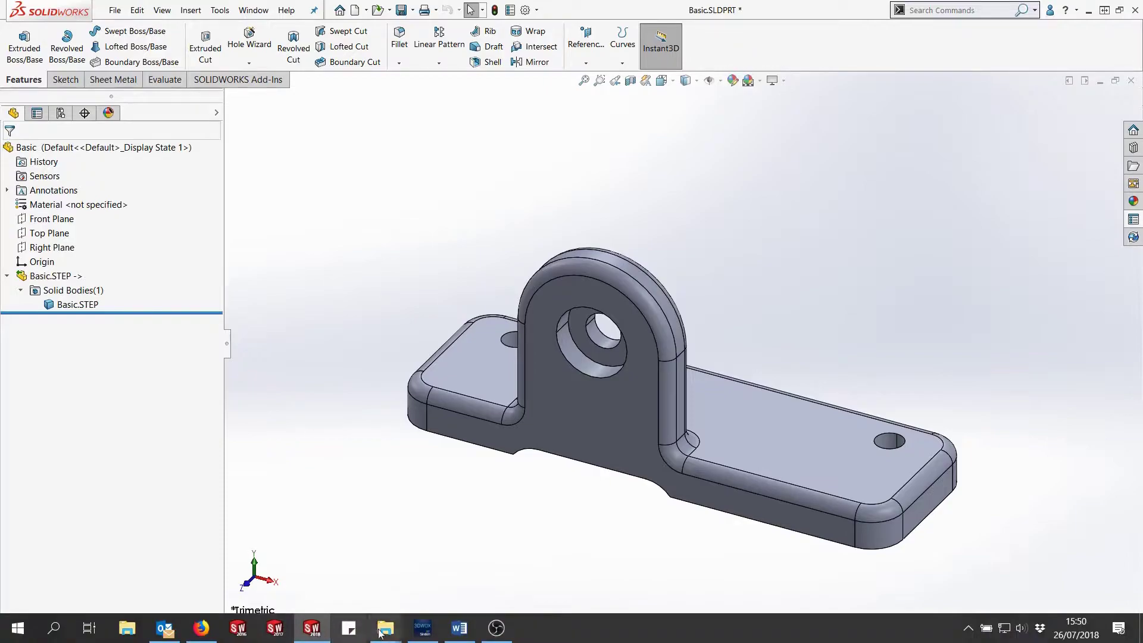
{"action": "mouse_move", "coordinate": [391, 637]}
{"action": "left_click", "coordinate": [373, 566]}
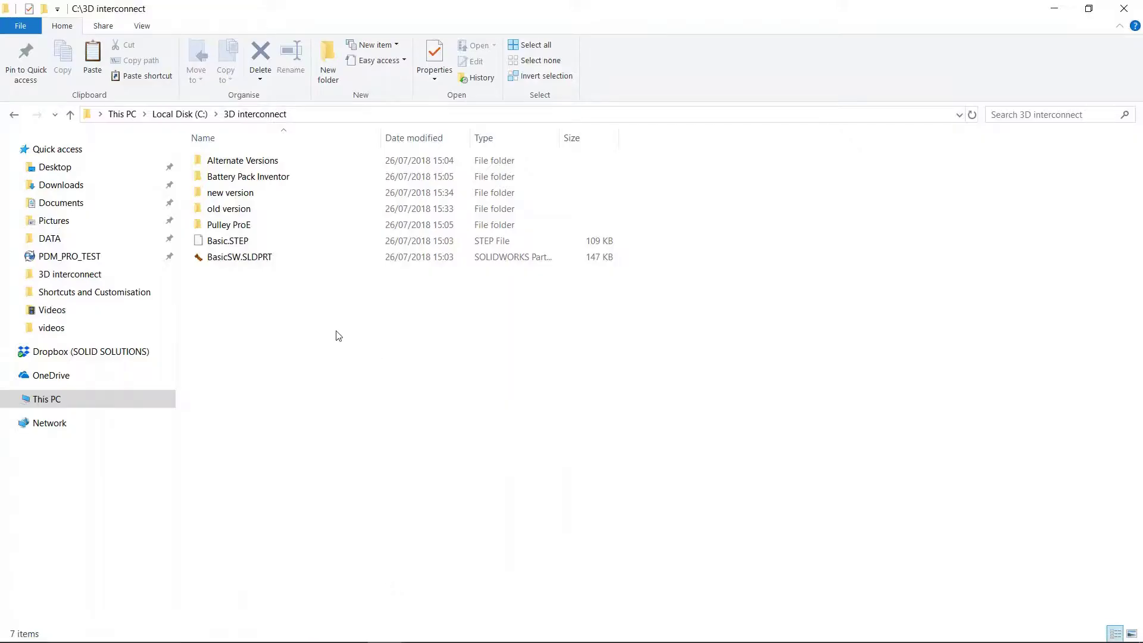
{"action": "left_click", "coordinate": [239, 197]}
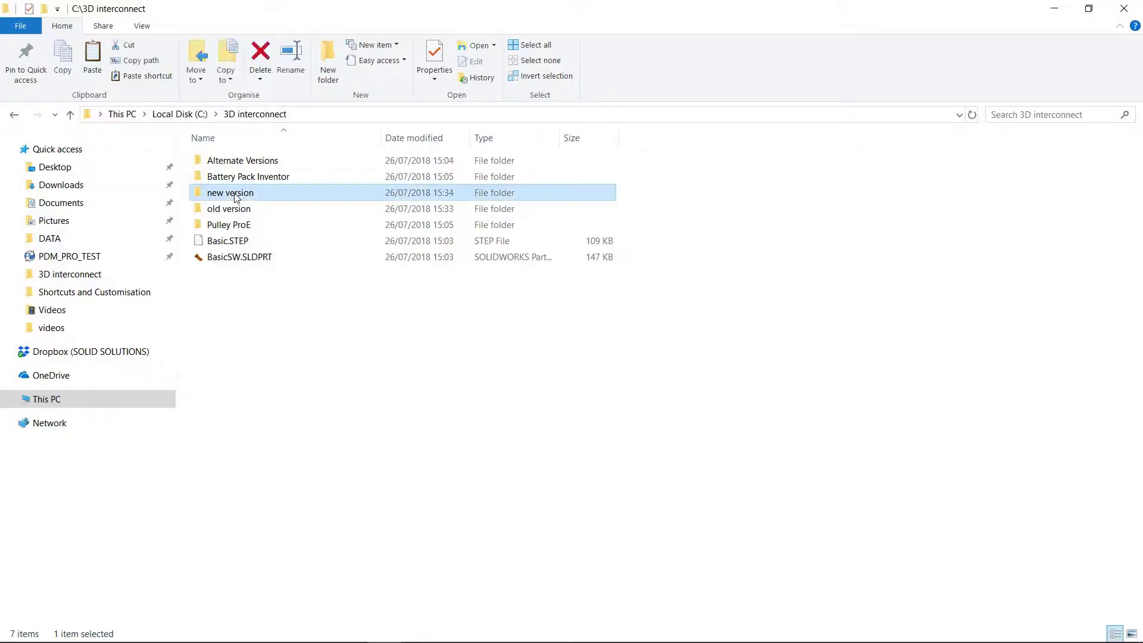
{"action": "double_click", "coordinate": [253, 196]}
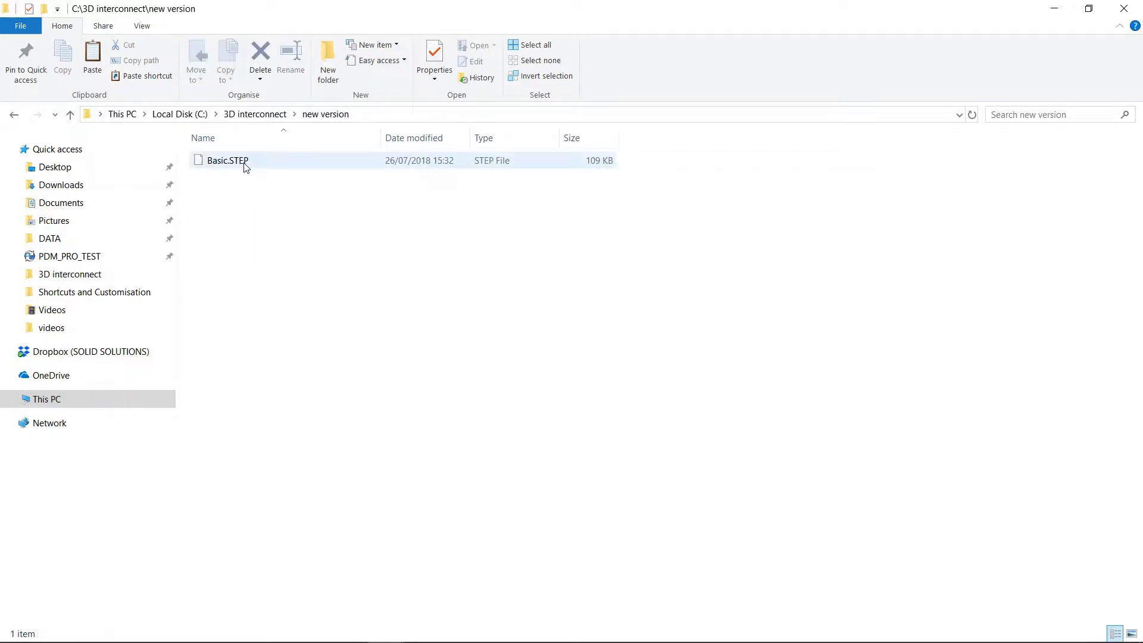
{"action": "left_click_drag", "start_coordinate": [242, 162], "coordinate": [257, 114]}
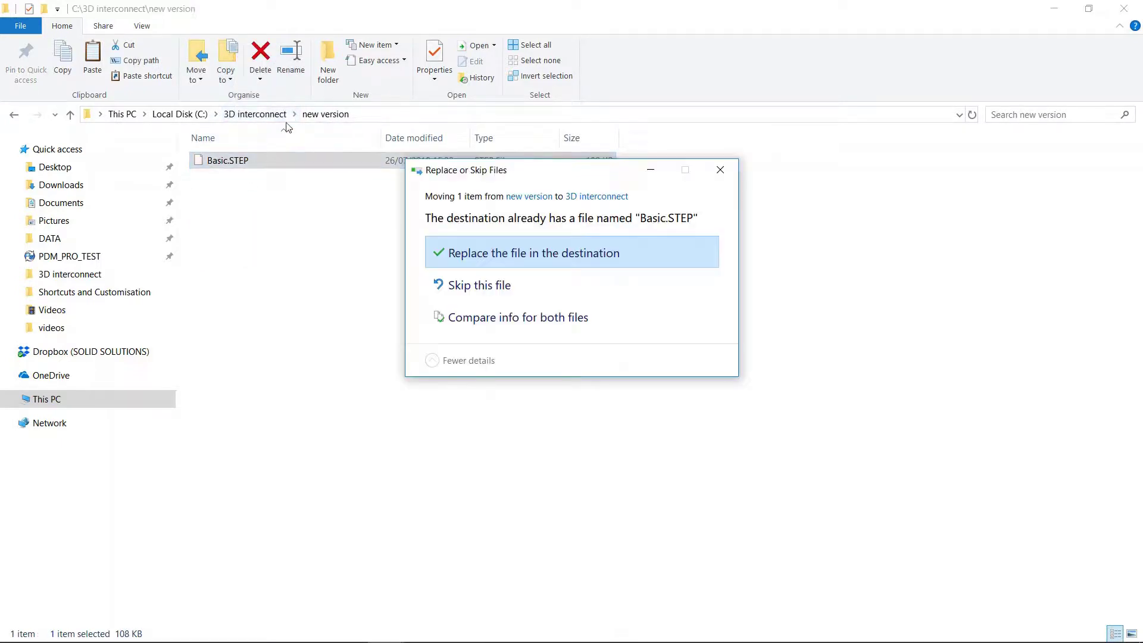
{"action": "left_click", "coordinate": [544, 259]}
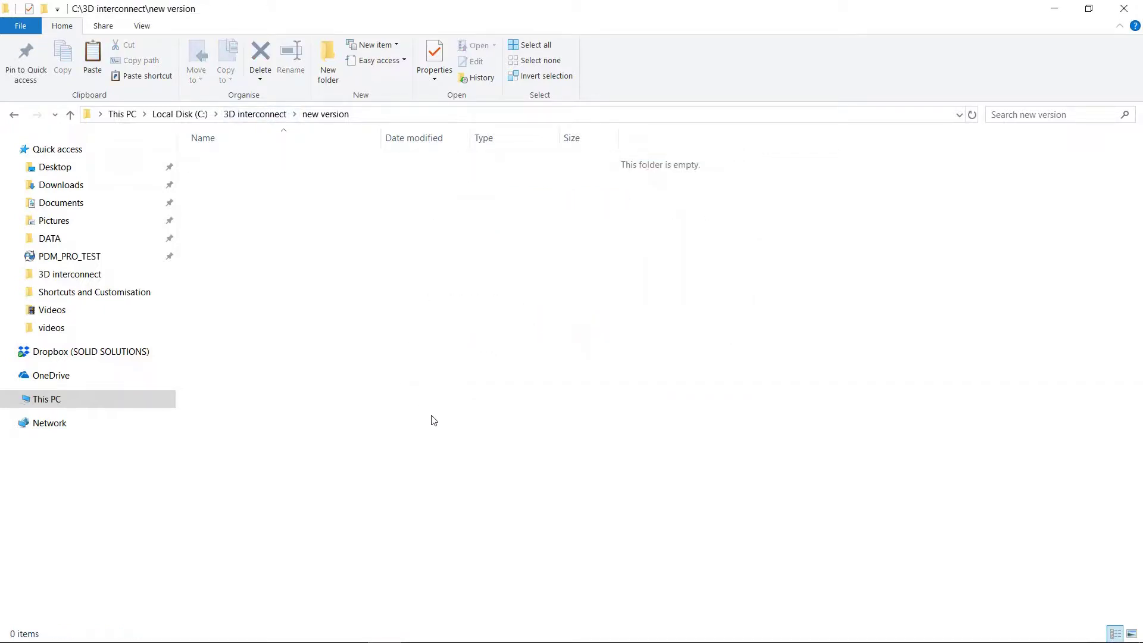
{"action": "left_click", "coordinate": [271, 116]}
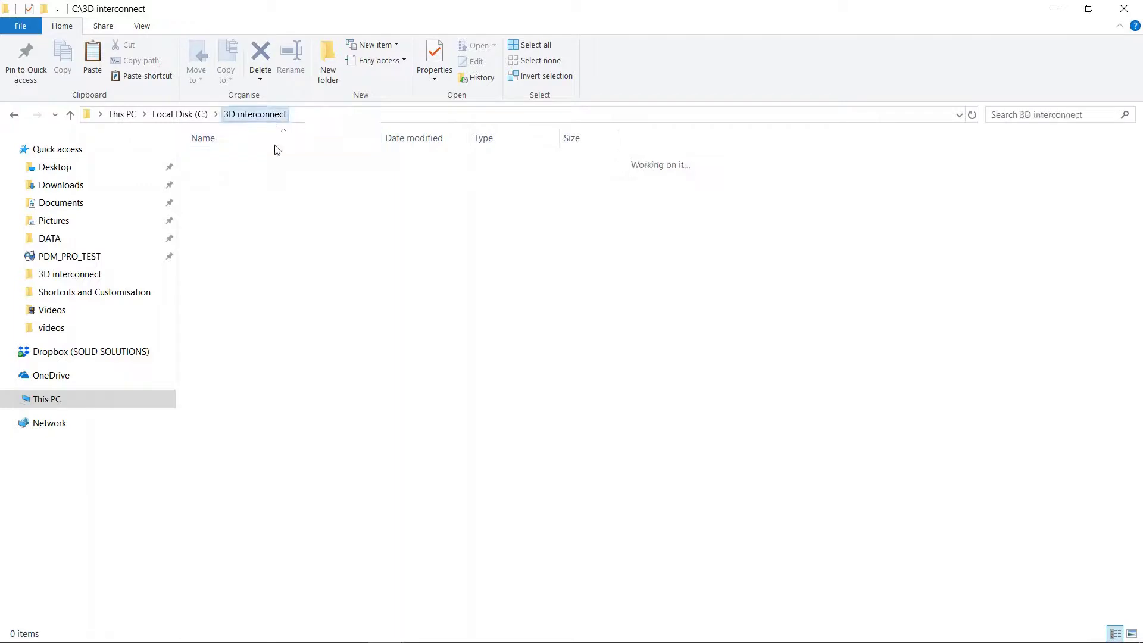
{"action": "left_click", "coordinate": [240, 241]}
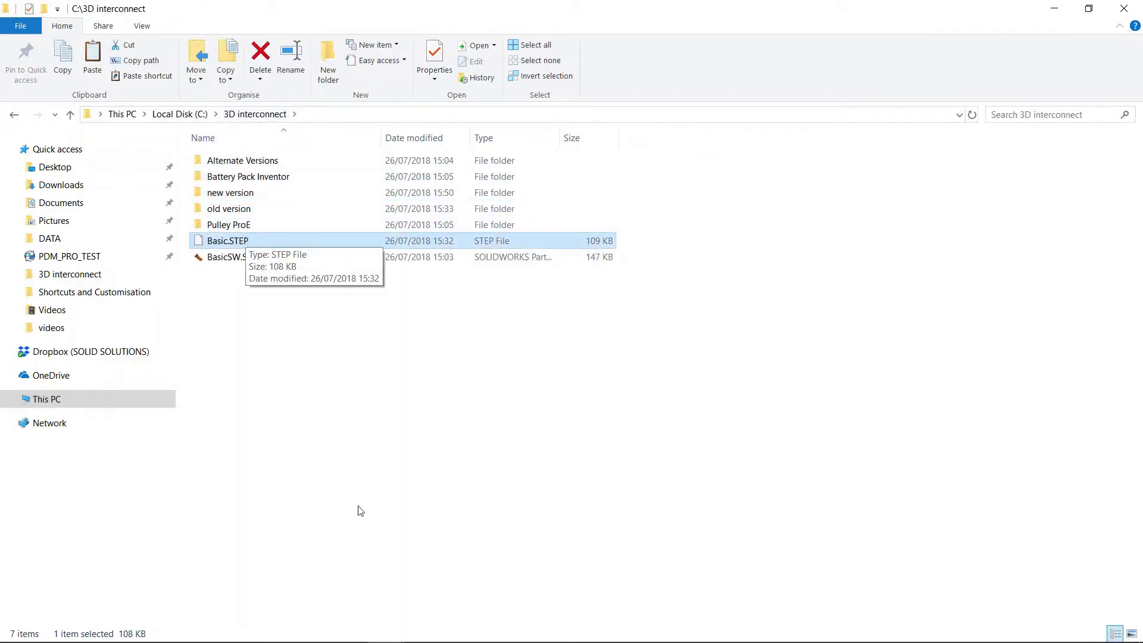
Switch back to SOLIDWORKS and edit the imported Basic.STEP feature so it updates from the replaced source file.
{"action": "mouse_move", "coordinate": [375, 641]}
{"action": "left_click", "coordinate": [311, 628]}
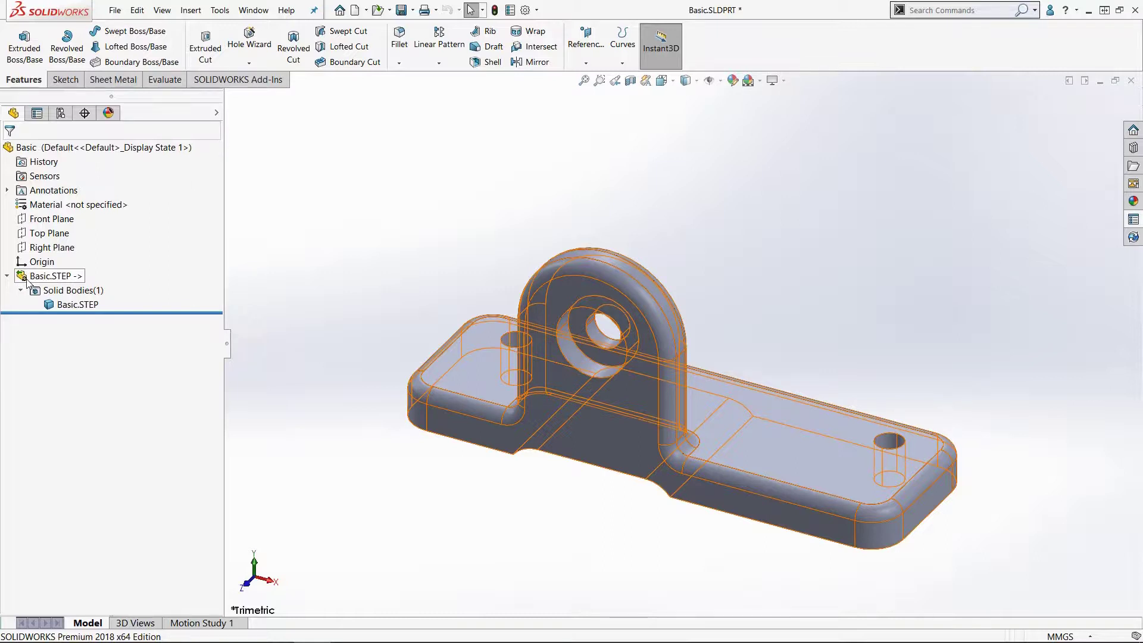
{"action": "right_click", "coordinate": [47, 281]}
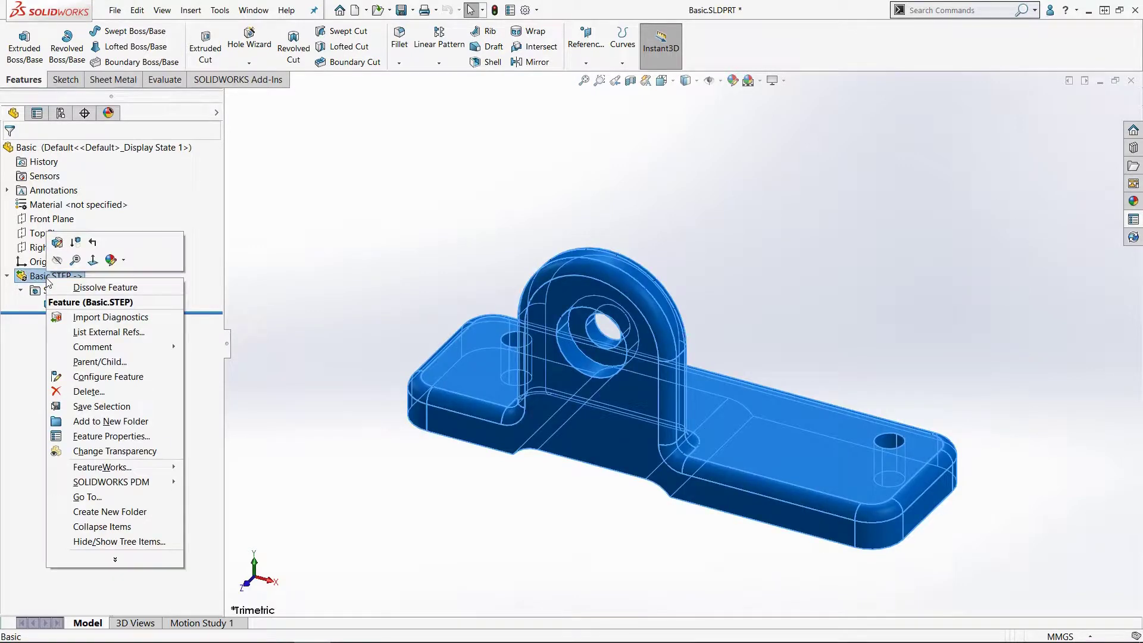
{"action": "left_click", "coordinate": [58, 243]}
{"action": "left_click", "coordinate": [11, 152]}
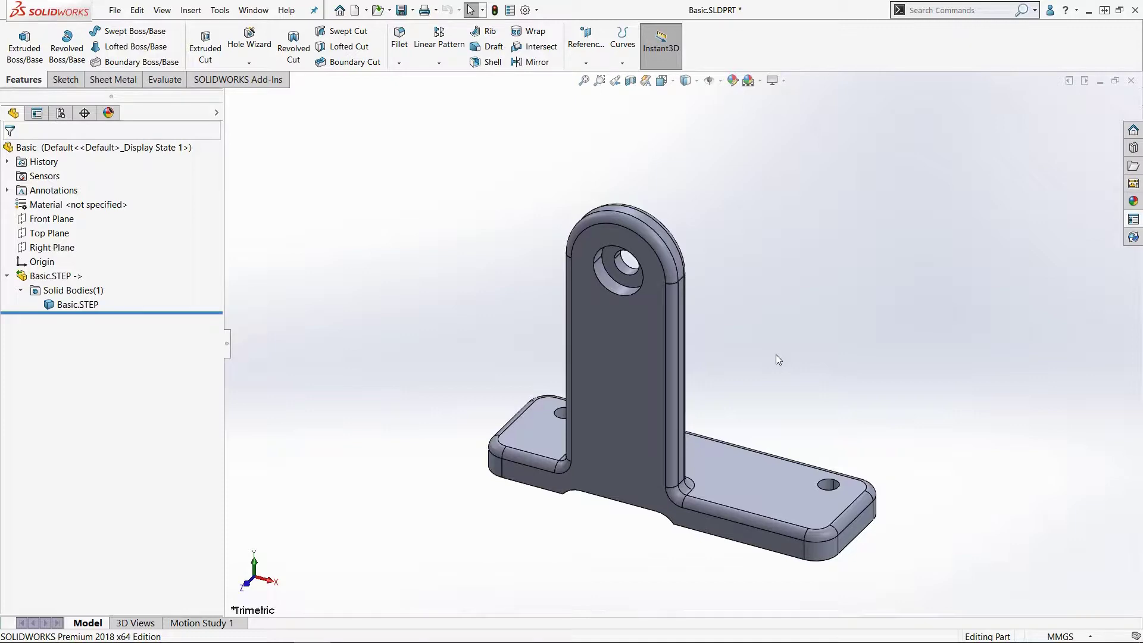
Save the part as Basic.SLDPRT in the 3D interconnect folder and close it.
{"action": "left_click", "coordinate": [403, 11]}
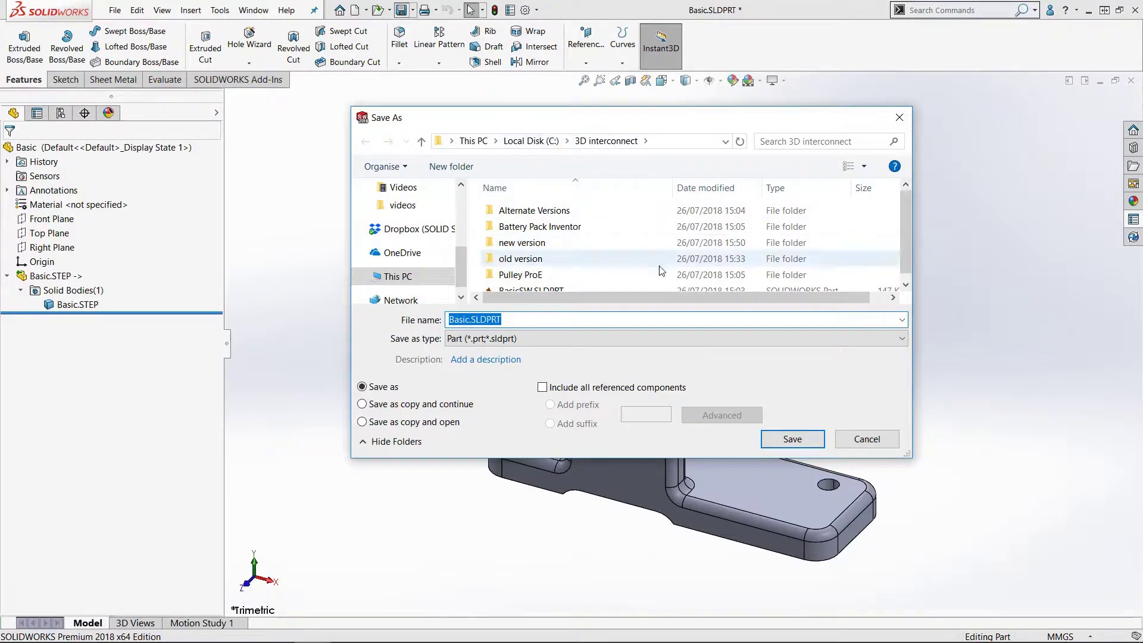
{"action": "left_click", "coordinate": [804, 442]}
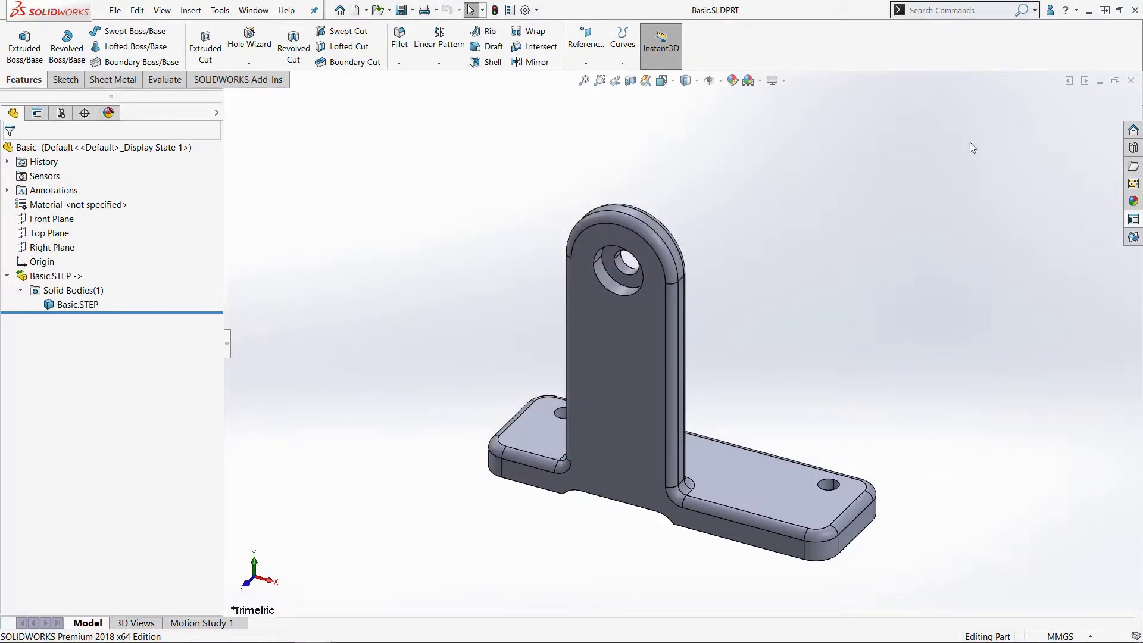
{"action": "left_click", "coordinate": [1132, 80]}
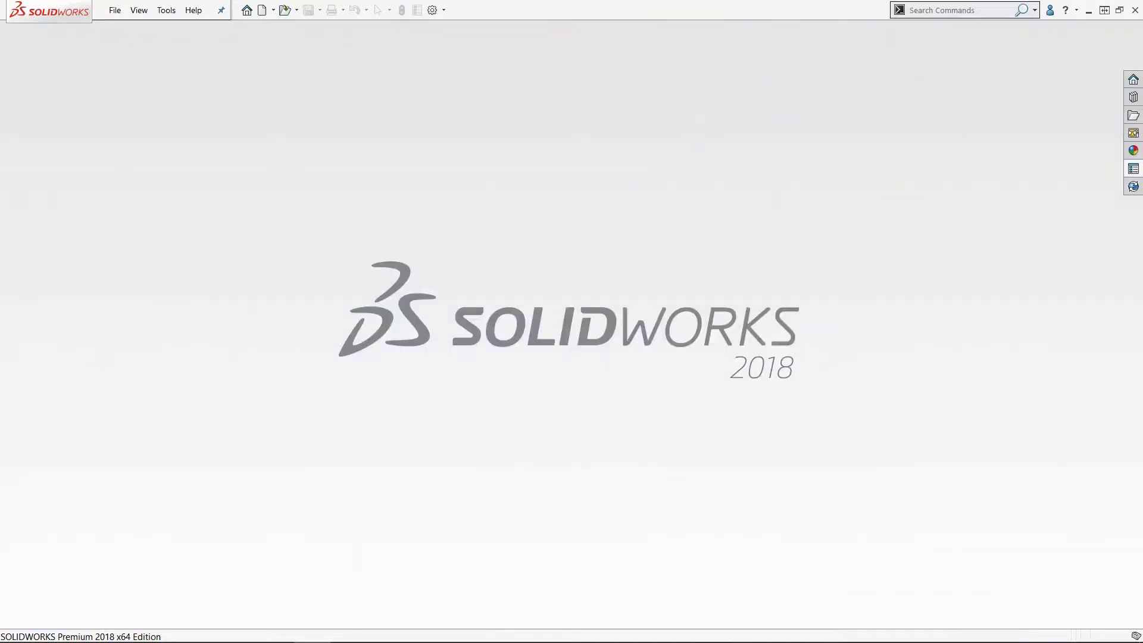
In File Explorer, move Basic.STEP out of the 3D interconnect folder into its new version subfolder.
{"action": "mouse_move", "coordinate": [347, 637]}
{"action": "mouse_move", "coordinate": [385, 629]}
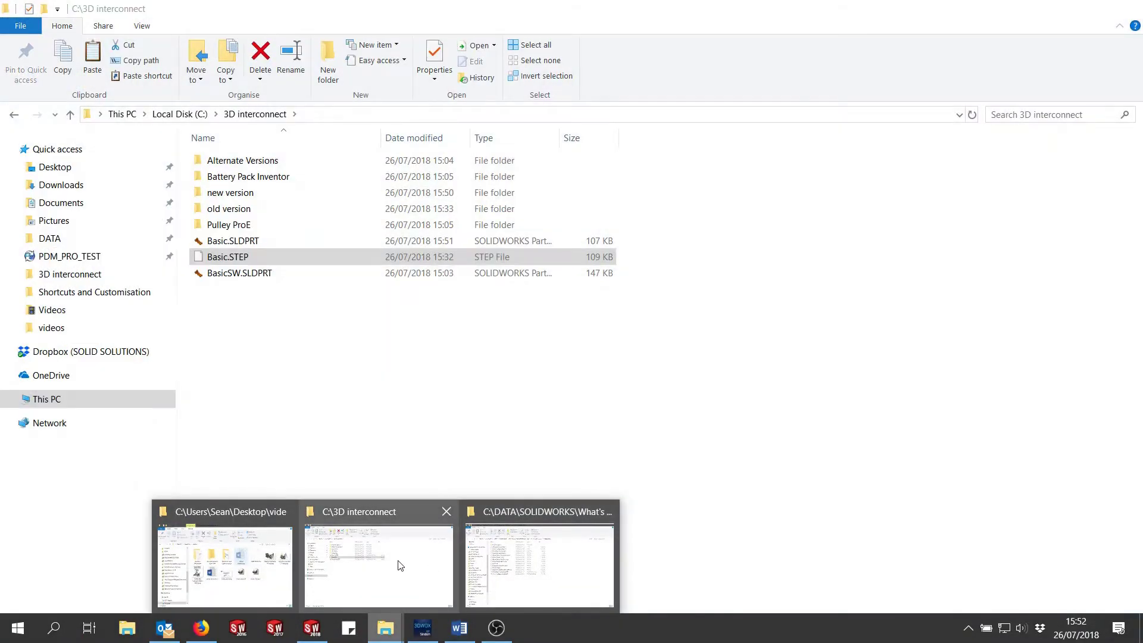
{"action": "left_click", "coordinate": [401, 566]}
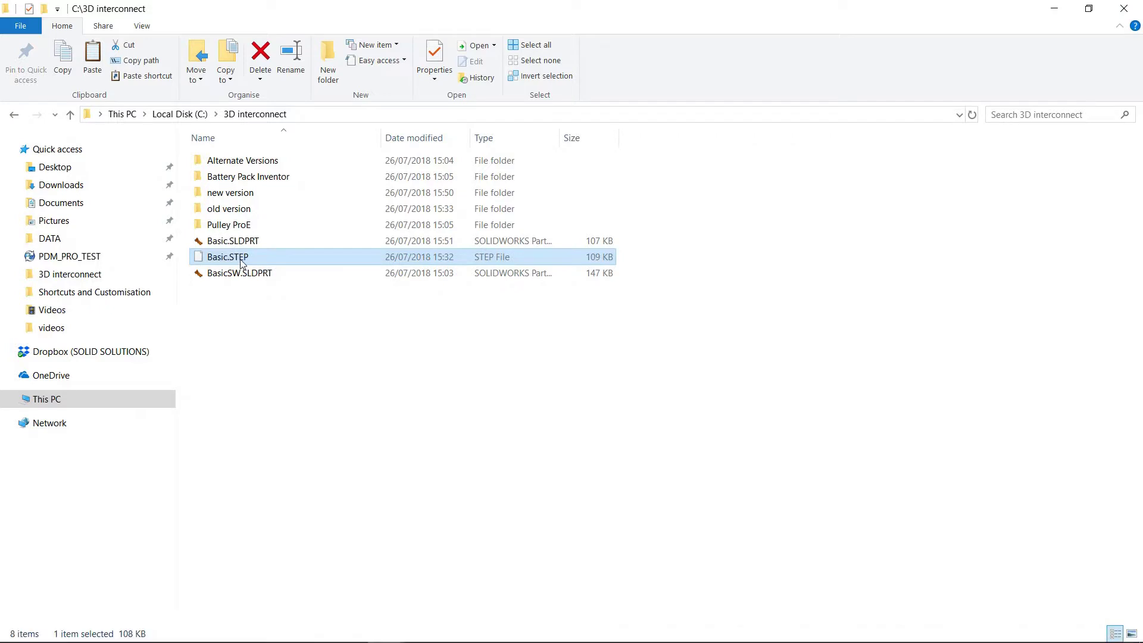
{"action": "left_click_drag", "start_coordinate": [243, 262], "coordinate": [255, 192]}
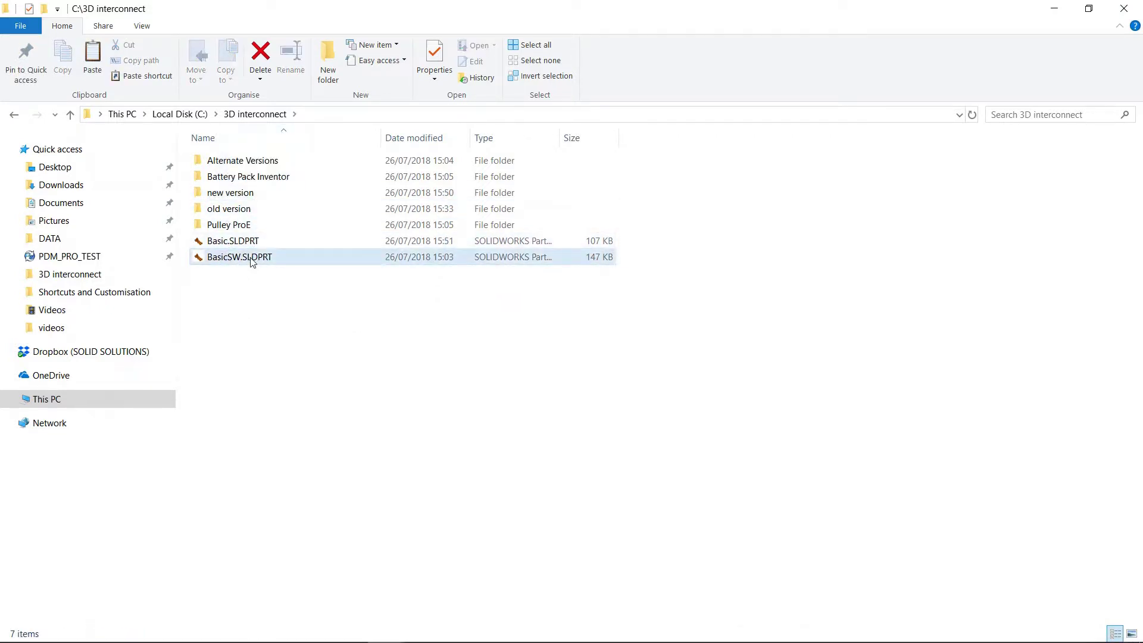
{"action": "mouse_move", "coordinate": [252, 262]}
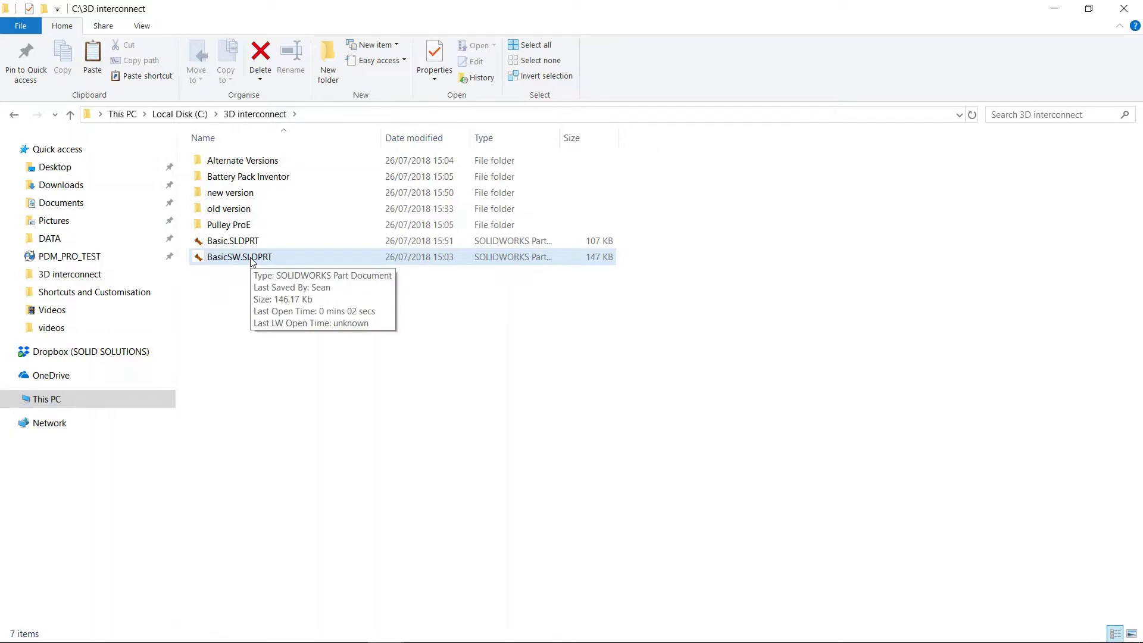
Open Basic.SLDPRT in SOLIDWORKS with all referenced documents, permanently declining to set the Toolbox location to the PDM vault.
{"action": "double_click", "coordinate": [248, 241]}
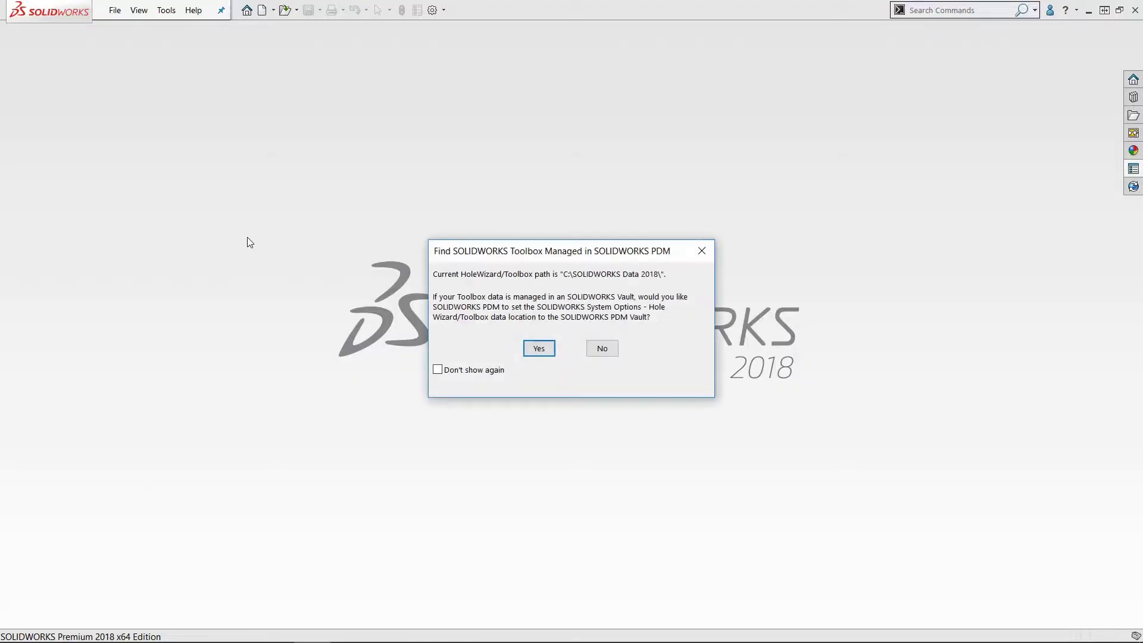
{"action": "left_click", "coordinate": [474, 371]}
{"action": "left_click", "coordinate": [603, 348]}
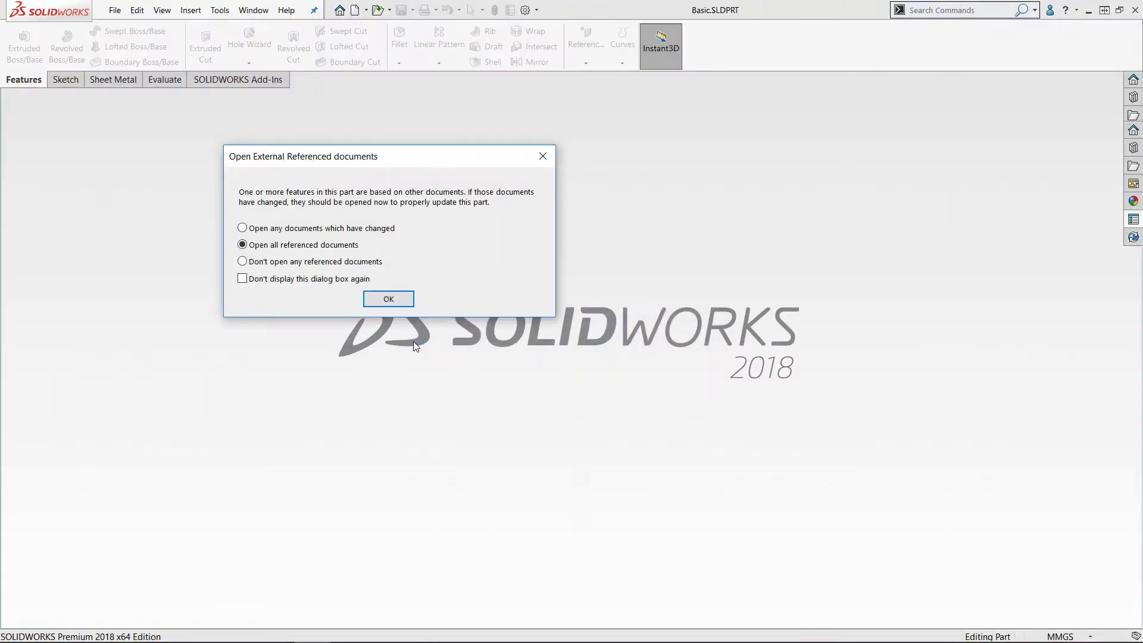
{"action": "left_click", "coordinate": [394, 302]}
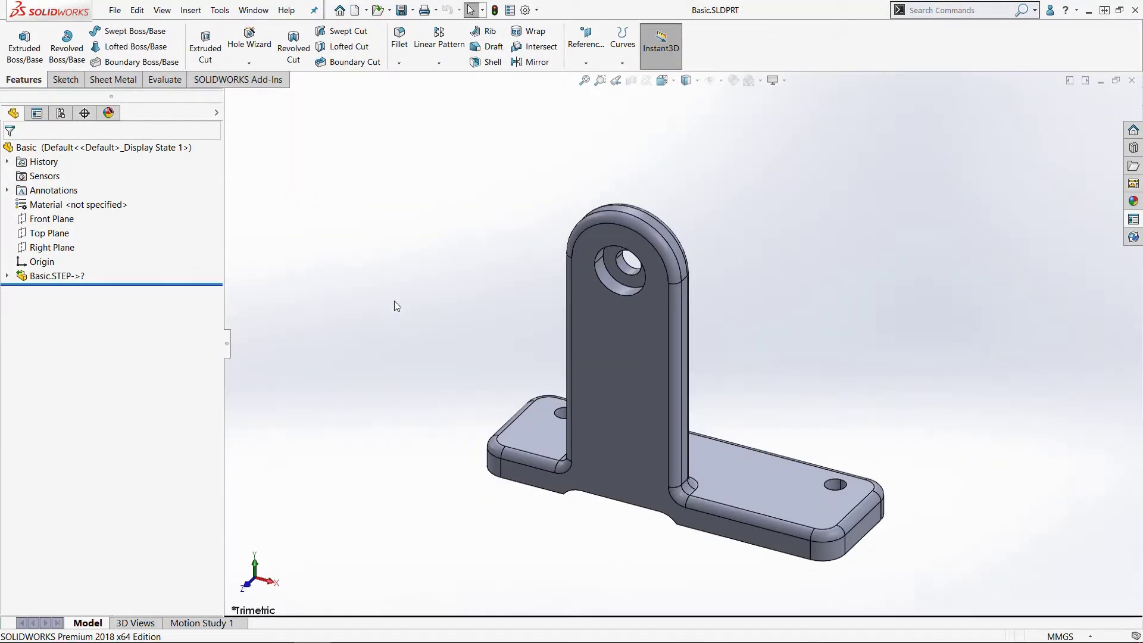
Examine the link status of the Basic.STEP feature and the part geometry, and close the part.
{"action": "left_click", "coordinate": [83, 277]}
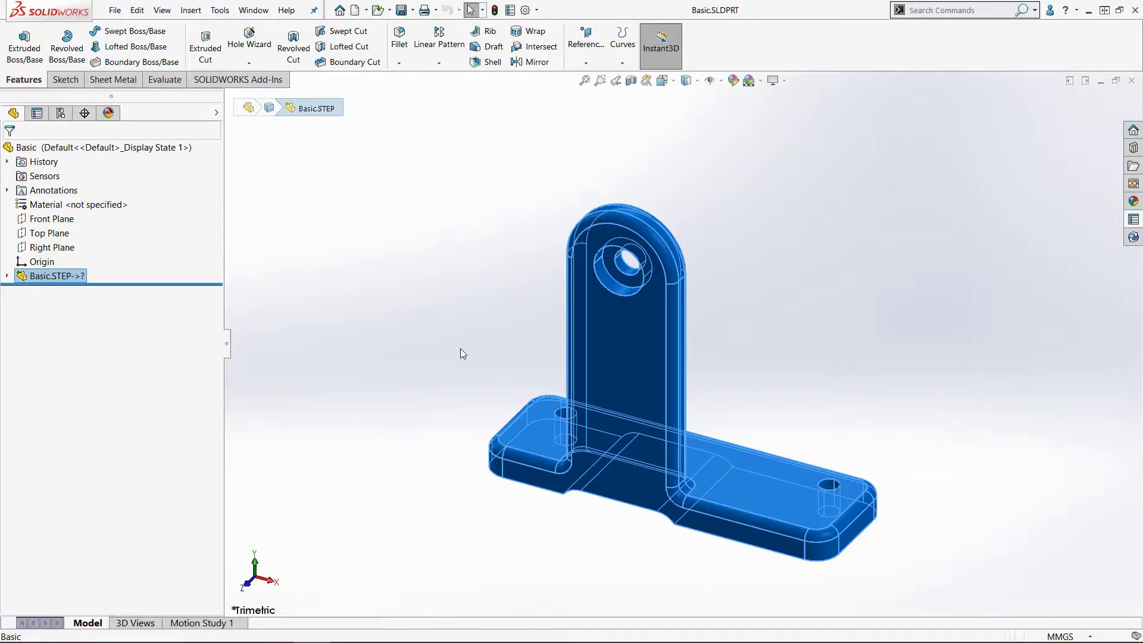
{"action": "left_click", "coordinate": [624, 370]}
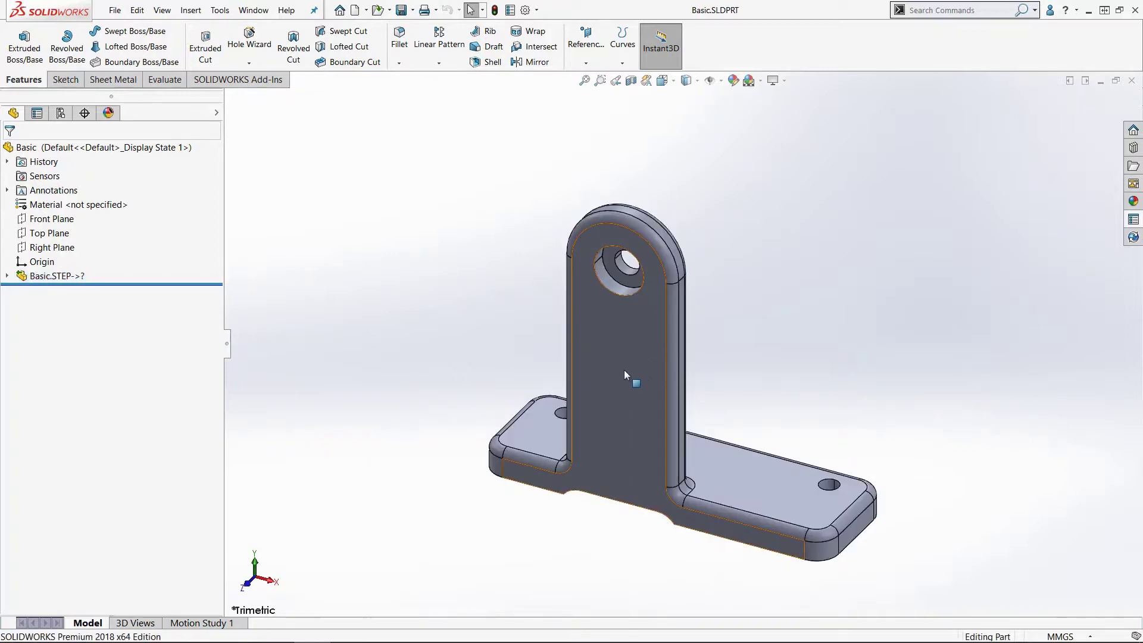
{"action": "left_click", "coordinate": [835, 255]}
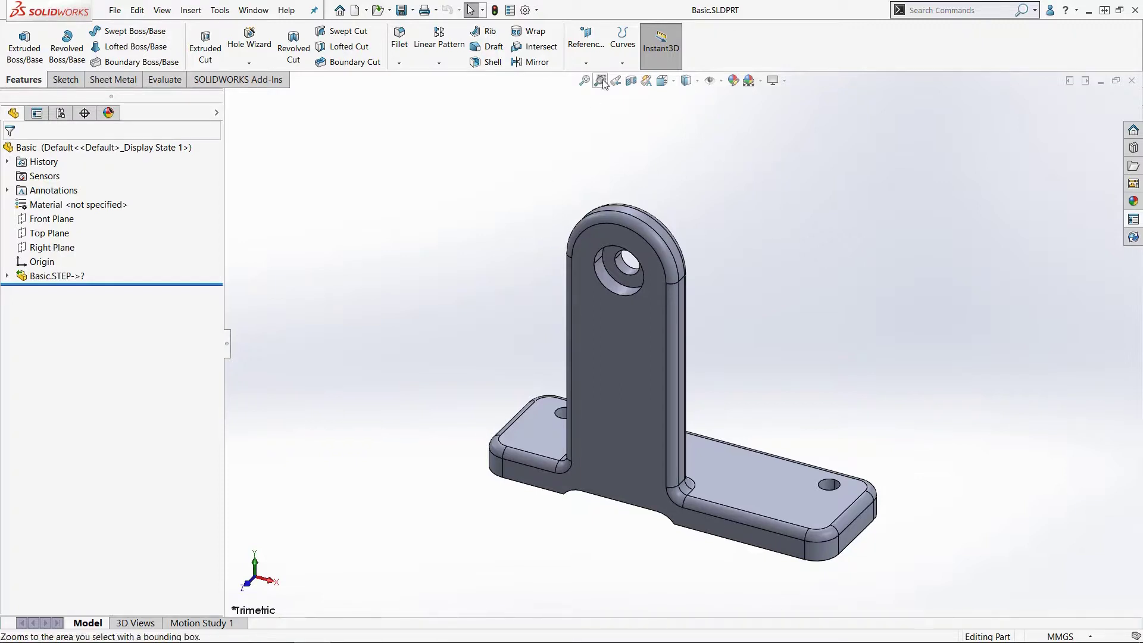
{"action": "left_click", "coordinate": [1132, 80]}
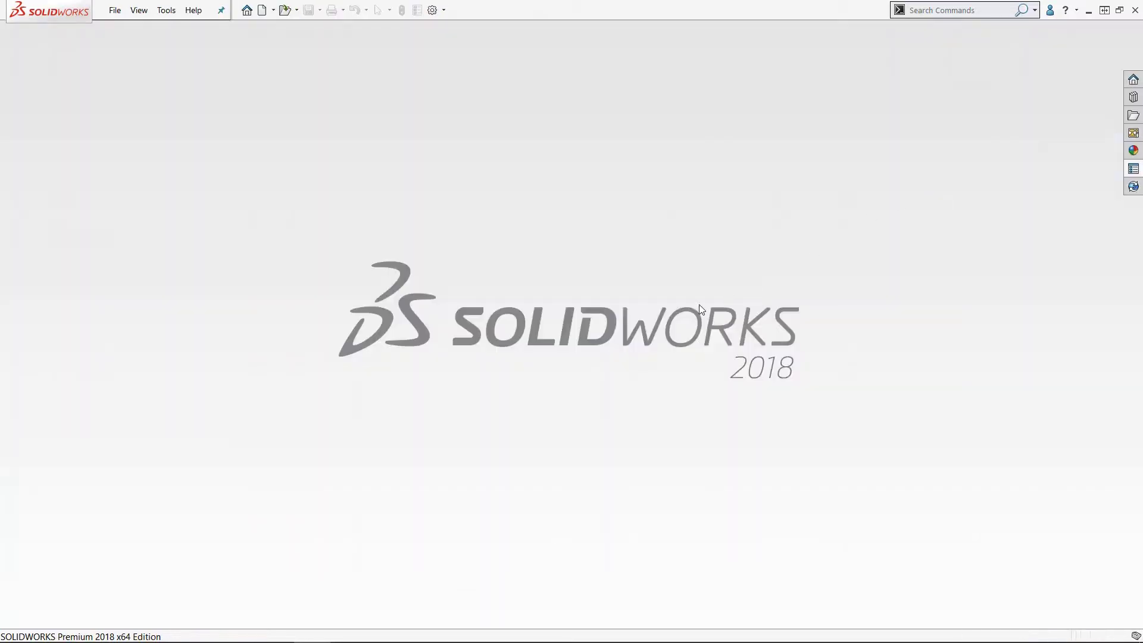
Open Basic.STEP from the old version folder and run Import Diagnostics on the imported part.
{"action": "left_click", "coordinate": [114, 11]}
{"action": "left_click", "coordinate": [146, 45]}
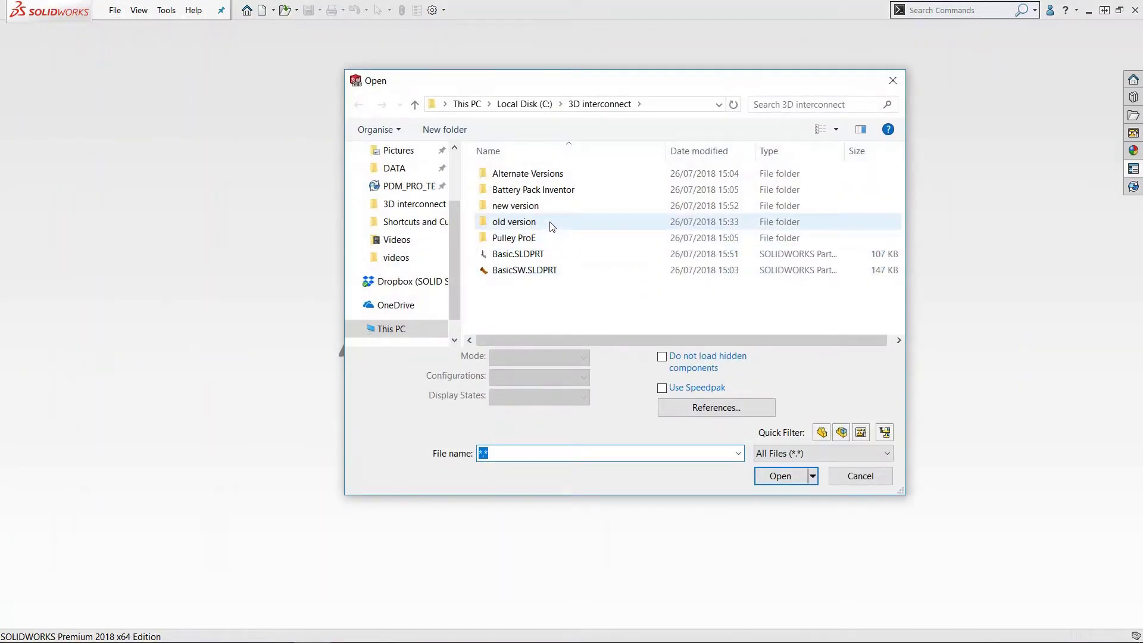
{"action": "double_click", "coordinate": [549, 226]}
{"action": "left_click", "coordinate": [547, 173]}
{"action": "left_click", "coordinate": [792, 454]}
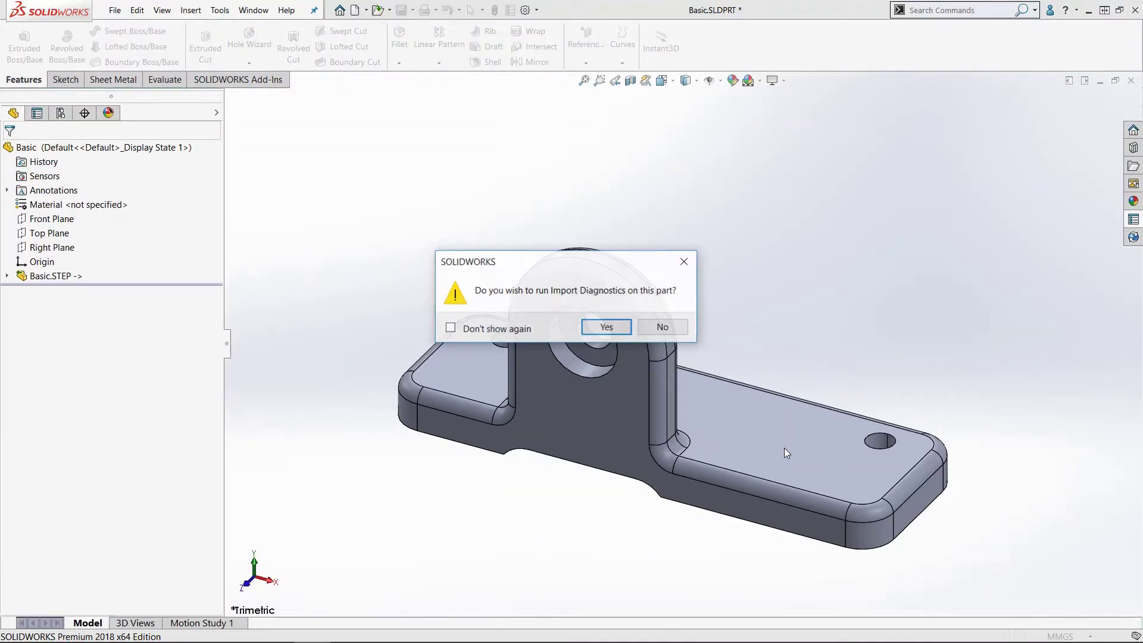
{"action": "left_click", "coordinate": [606, 327]}
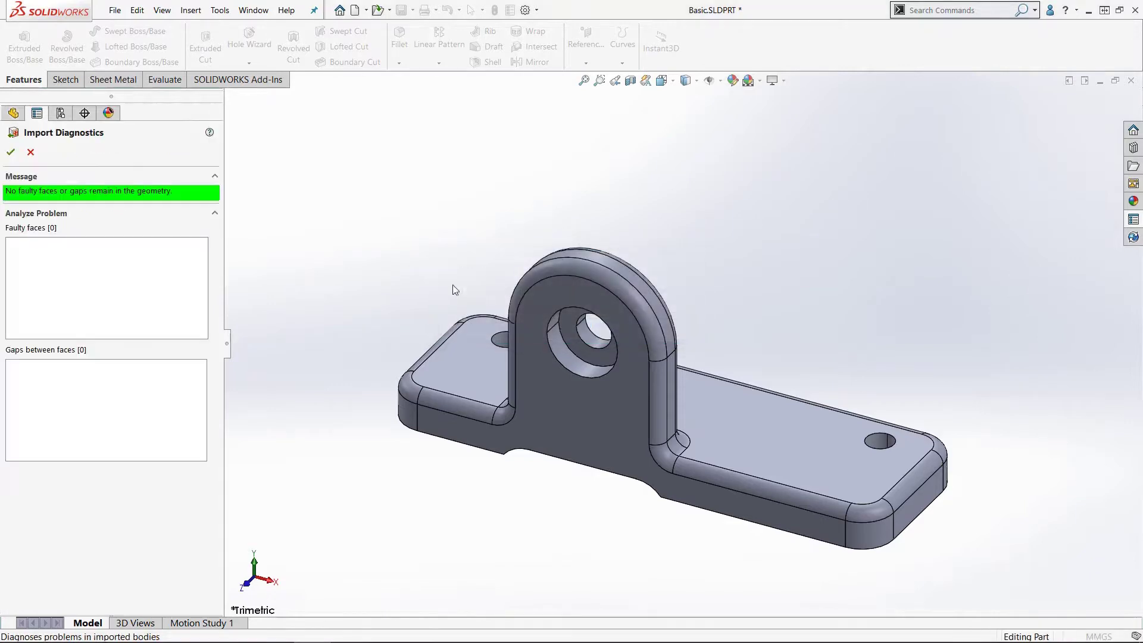
{"action": "left_click", "coordinate": [10, 153]}
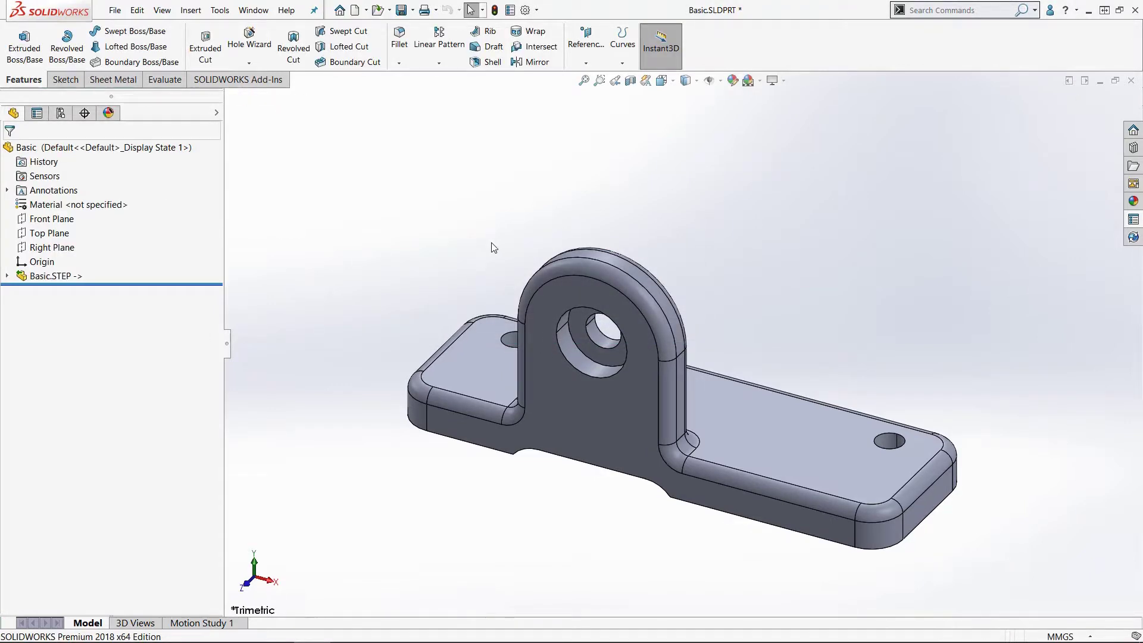
Dissolve the Basic.STEP feature and agree to permanently break its link with the original CAD model.
{"action": "right_click", "coordinate": [51, 277]}
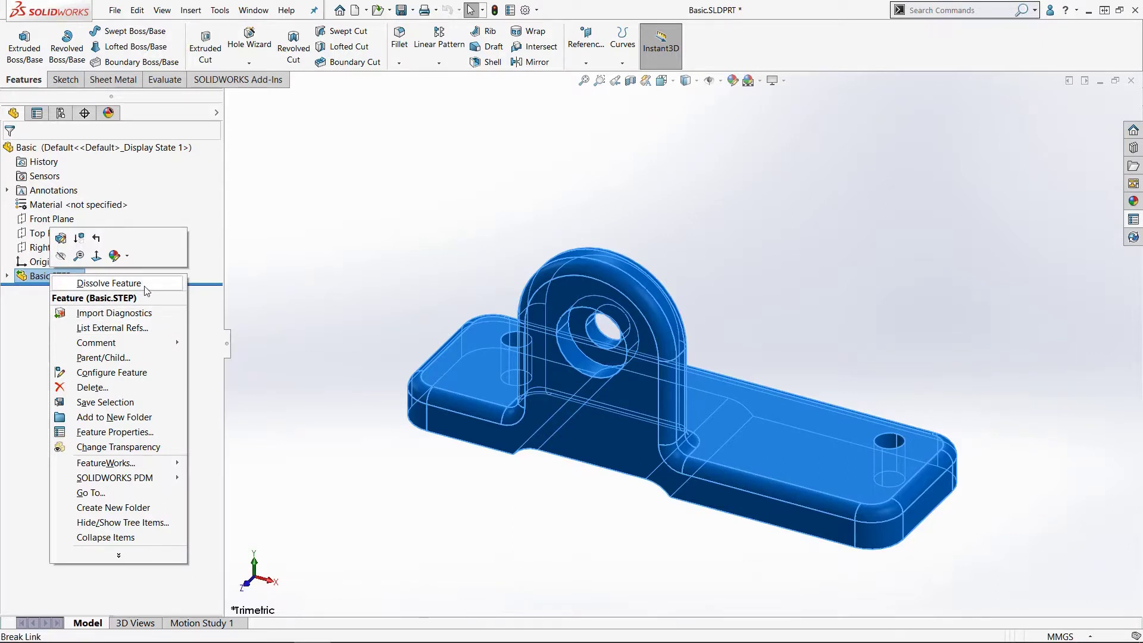
{"action": "left_click", "coordinate": [146, 285]}
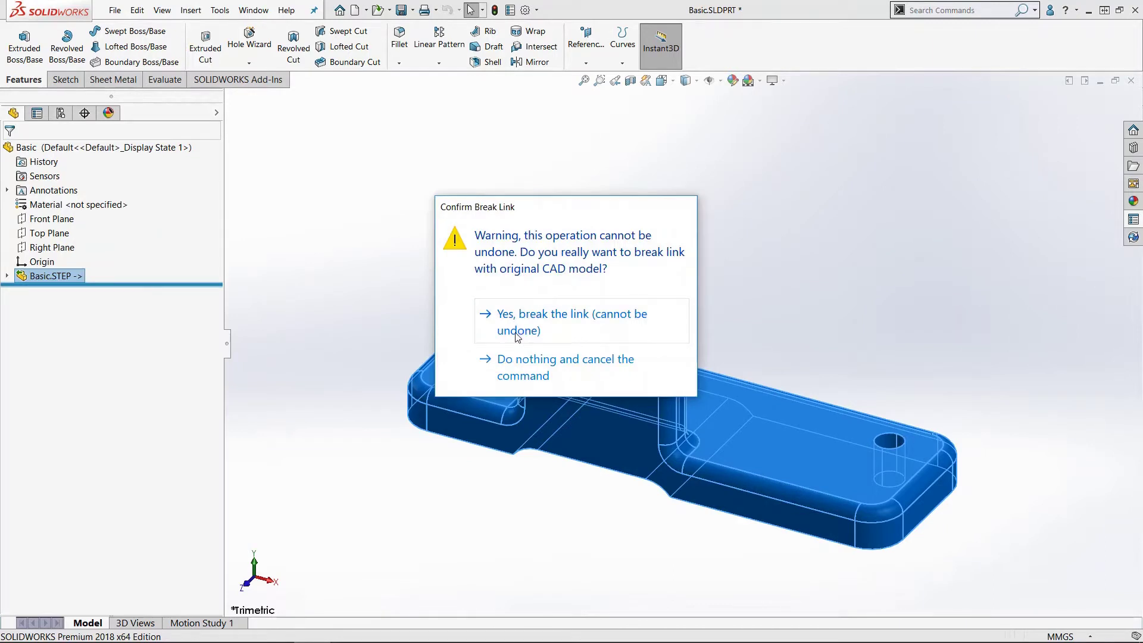
{"action": "left_click", "coordinate": [550, 334]}
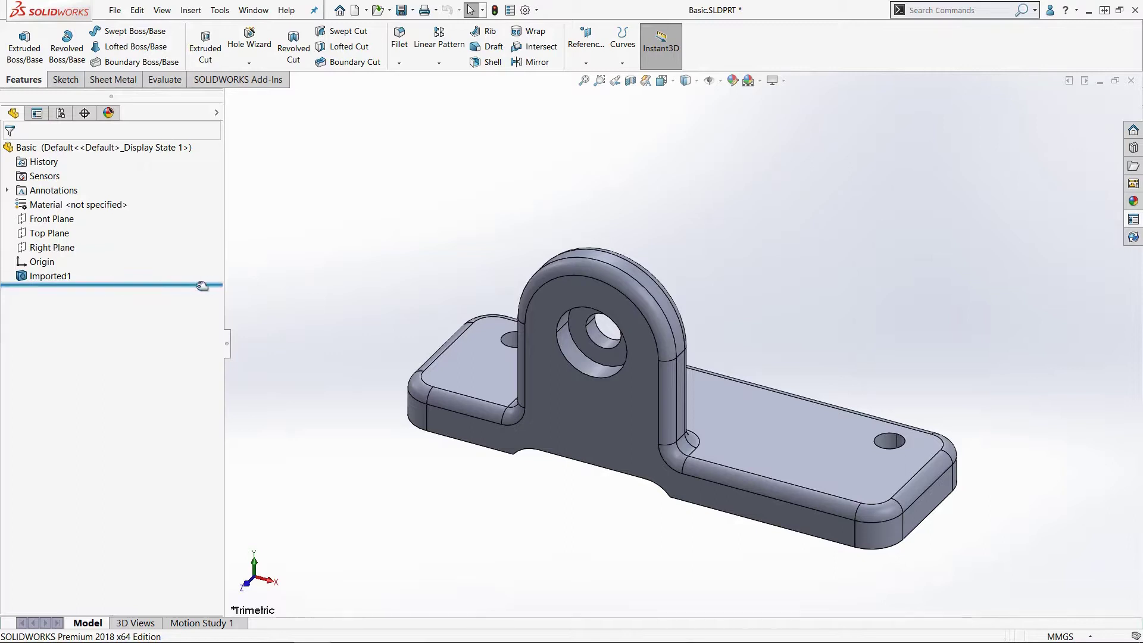
Check the imported feature that replaced the linked one, and close the part without saving the changes.
{"action": "left_click", "coordinate": [60, 279]}
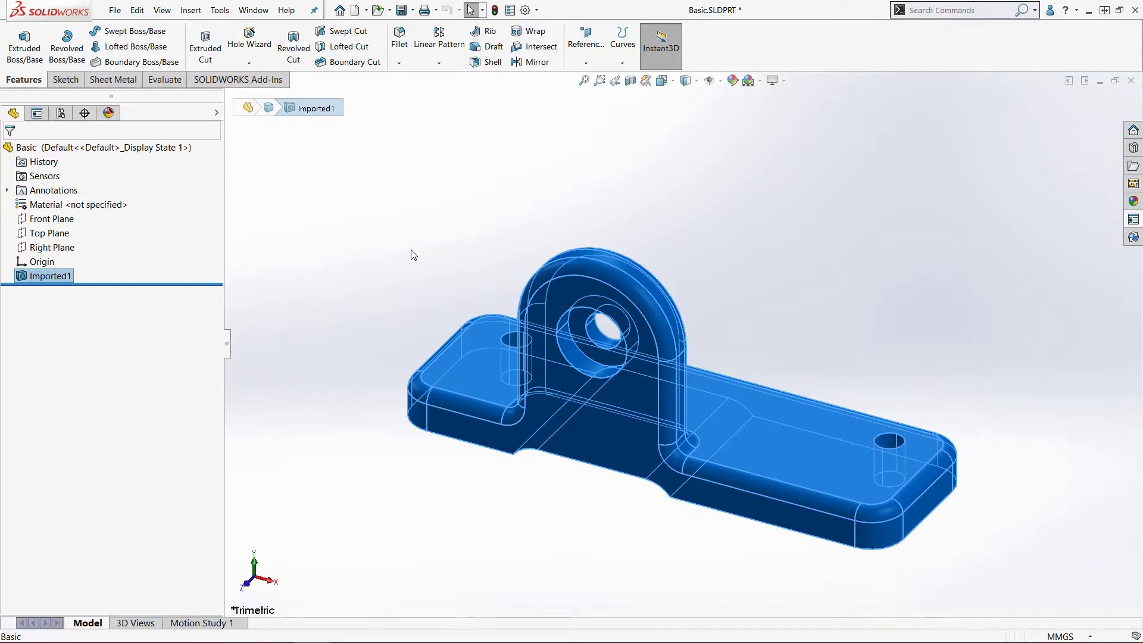
{"action": "left_click", "coordinate": [832, 178]}
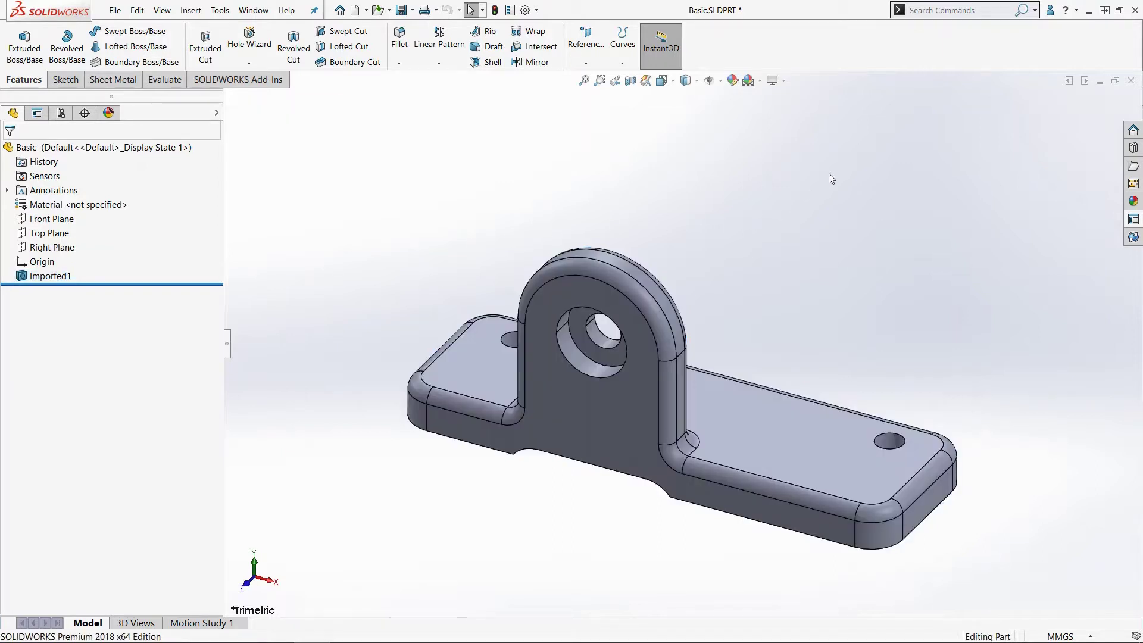
{"action": "left_click", "coordinate": [1131, 81]}
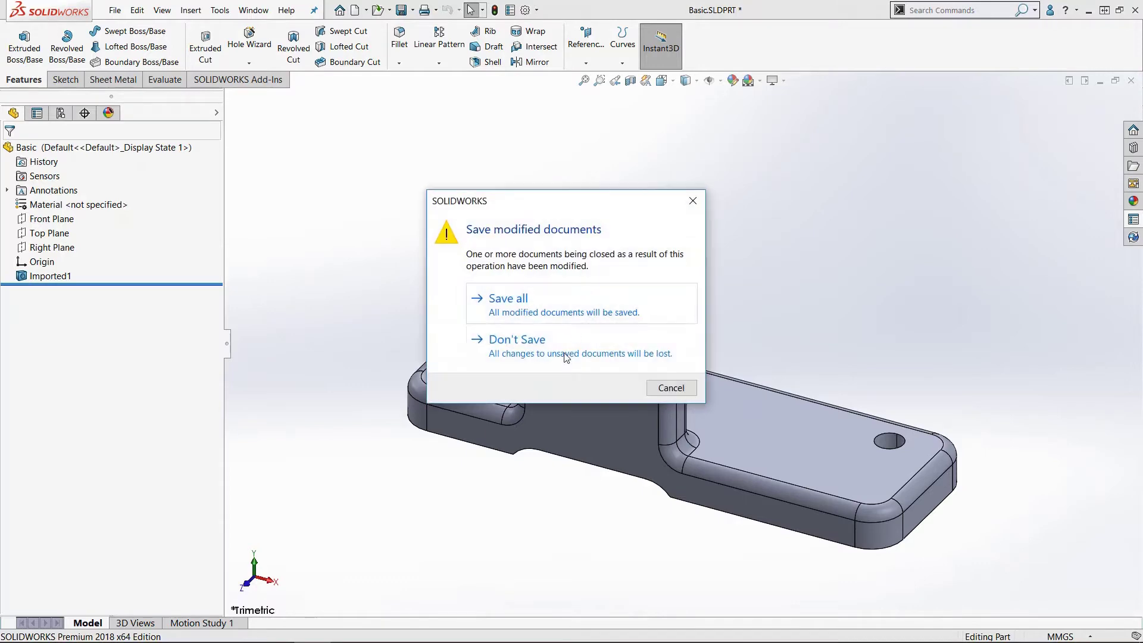
{"action": "left_click", "coordinate": [533, 330]}
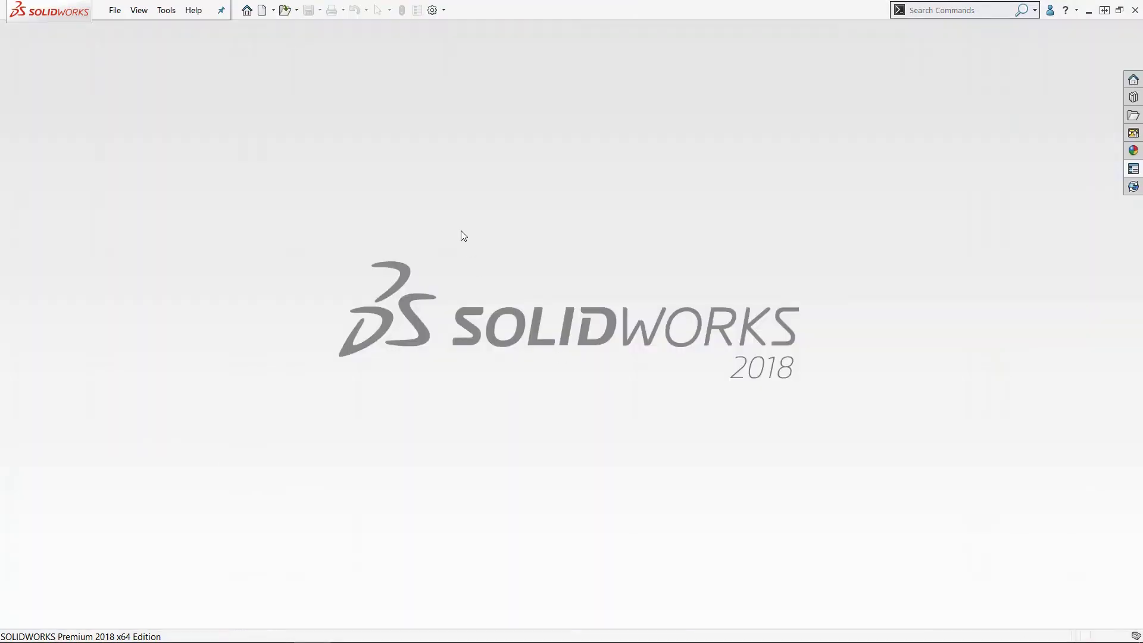
Disable 3D Interconnect in the general import settings of the system options.
{"action": "left_click", "coordinate": [432, 10]}
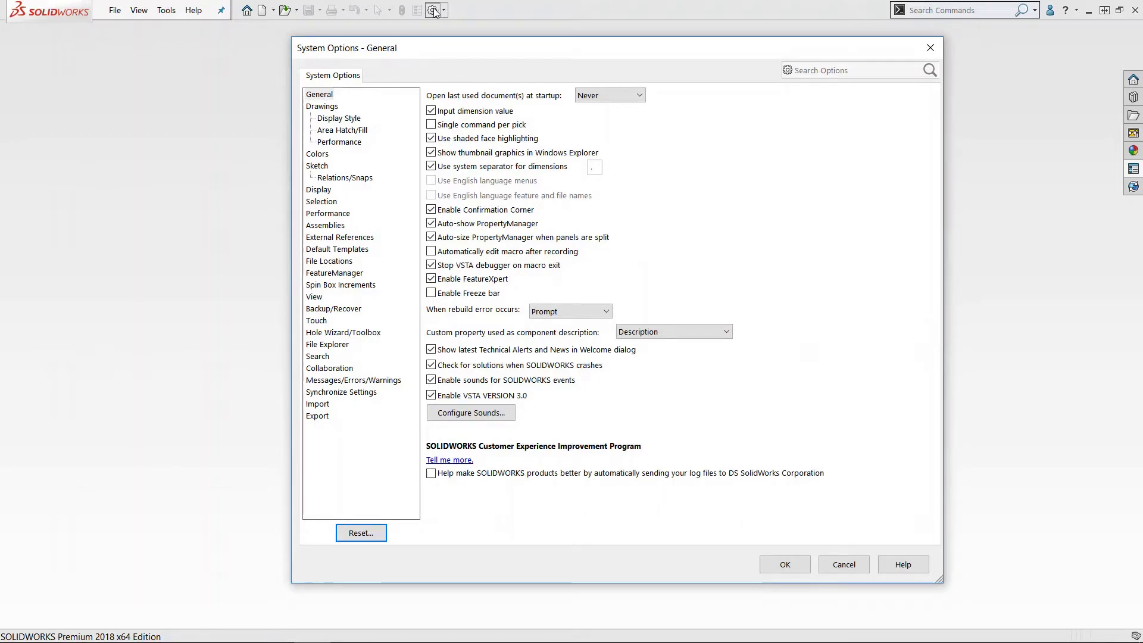
{"action": "left_click", "coordinate": [320, 405]}
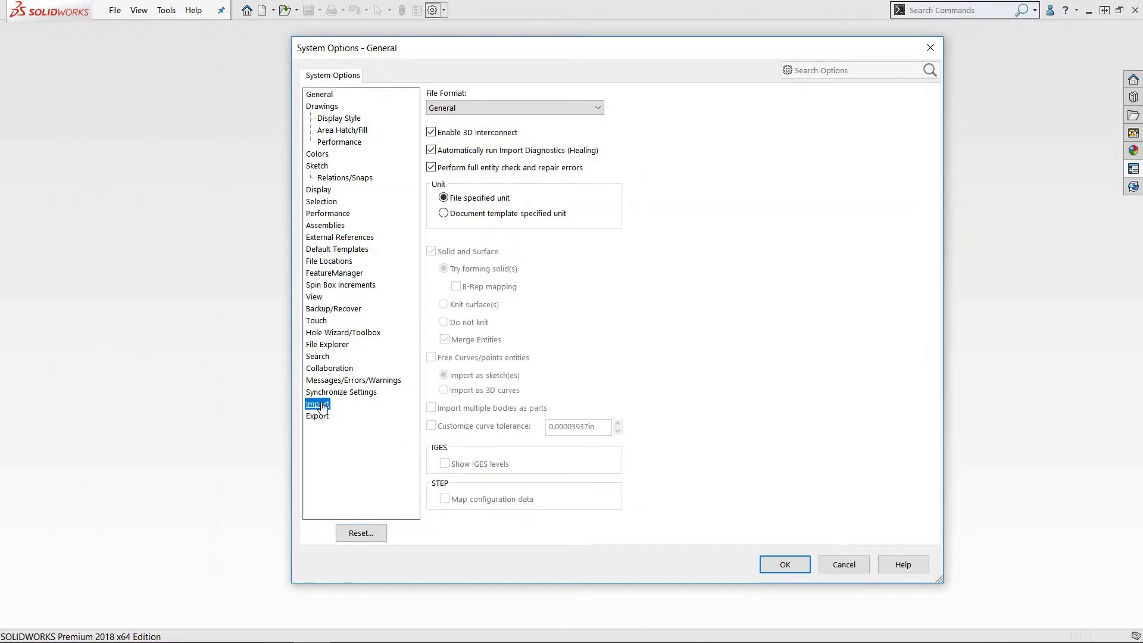
{"action": "left_click", "coordinate": [464, 137]}
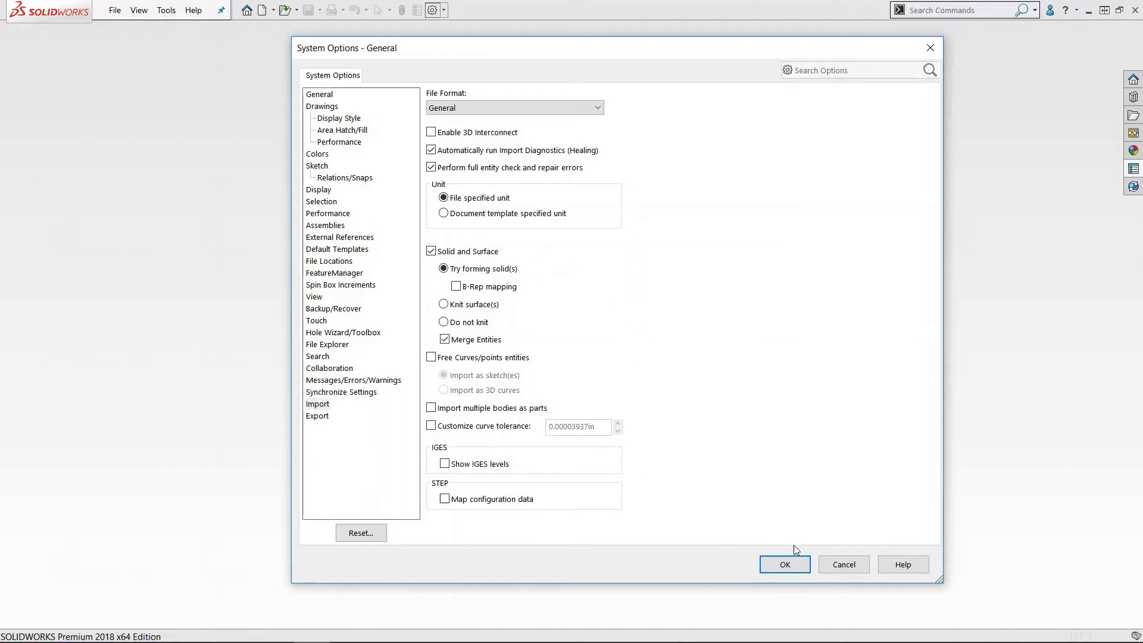
{"action": "left_click", "coordinate": [785, 565]}
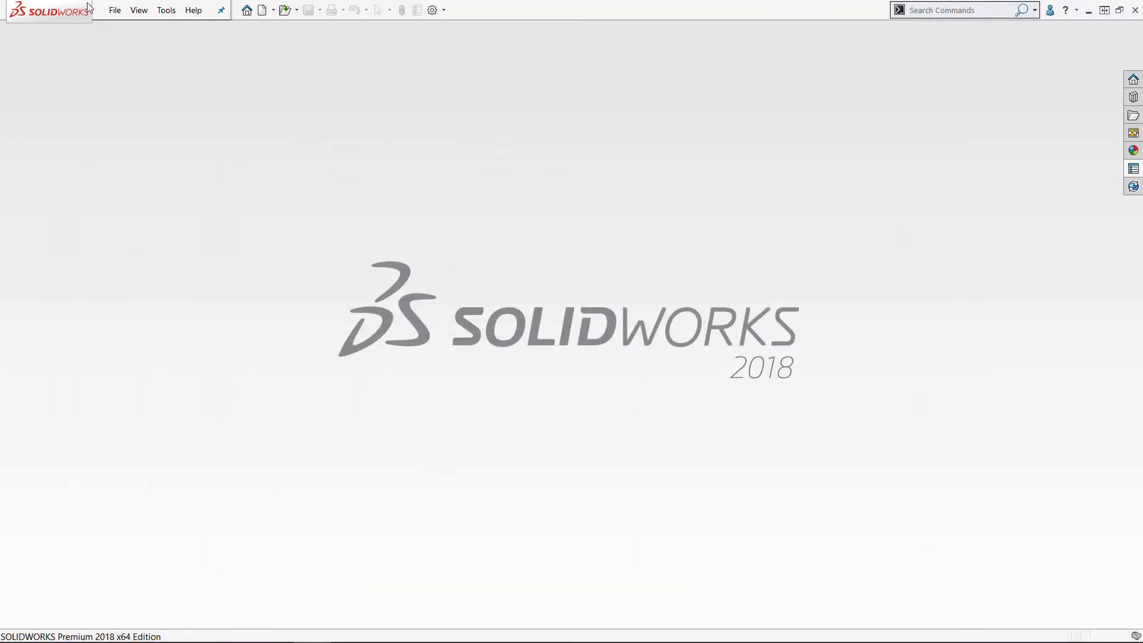
Open Basic.STEP from the old version subfolder of the 3D interconnect folder.
{"action": "left_click", "coordinate": [115, 10]}
{"action": "left_click", "coordinate": [132, 43]}
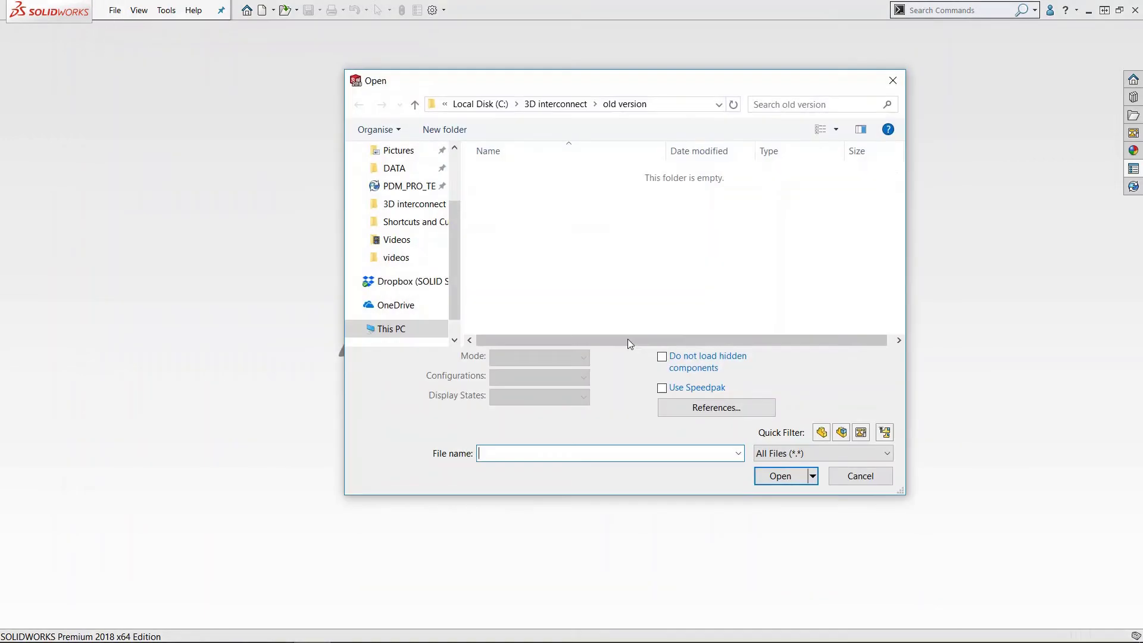
{"action": "left_click", "coordinate": [556, 104]}
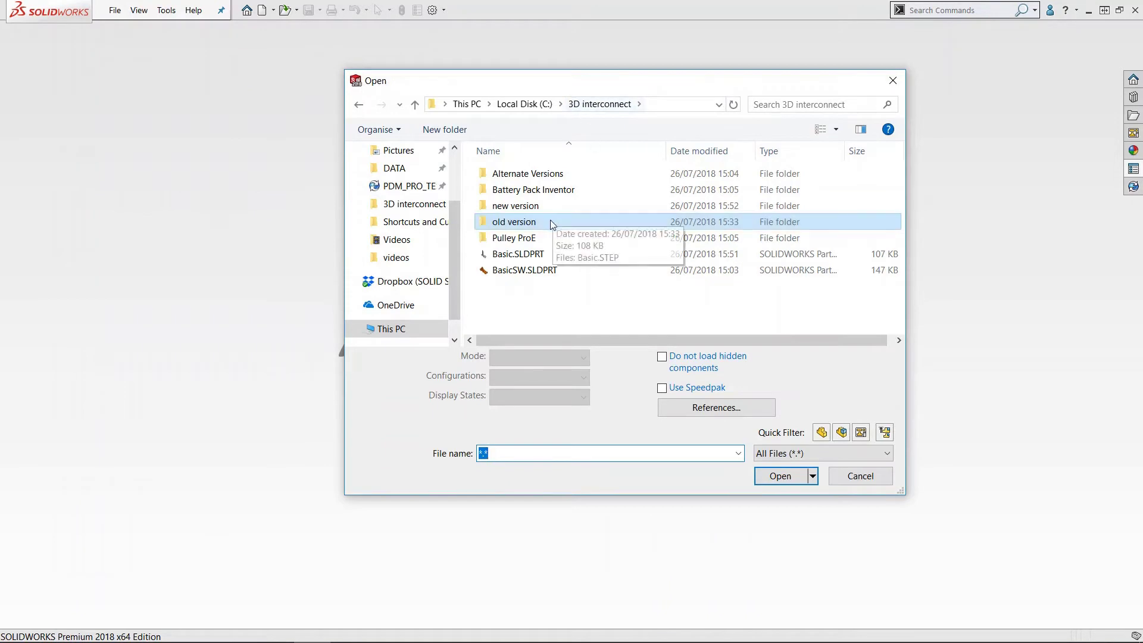
{"action": "double_click", "coordinate": [514, 222]}
{"action": "left_click", "coordinate": [513, 173]}
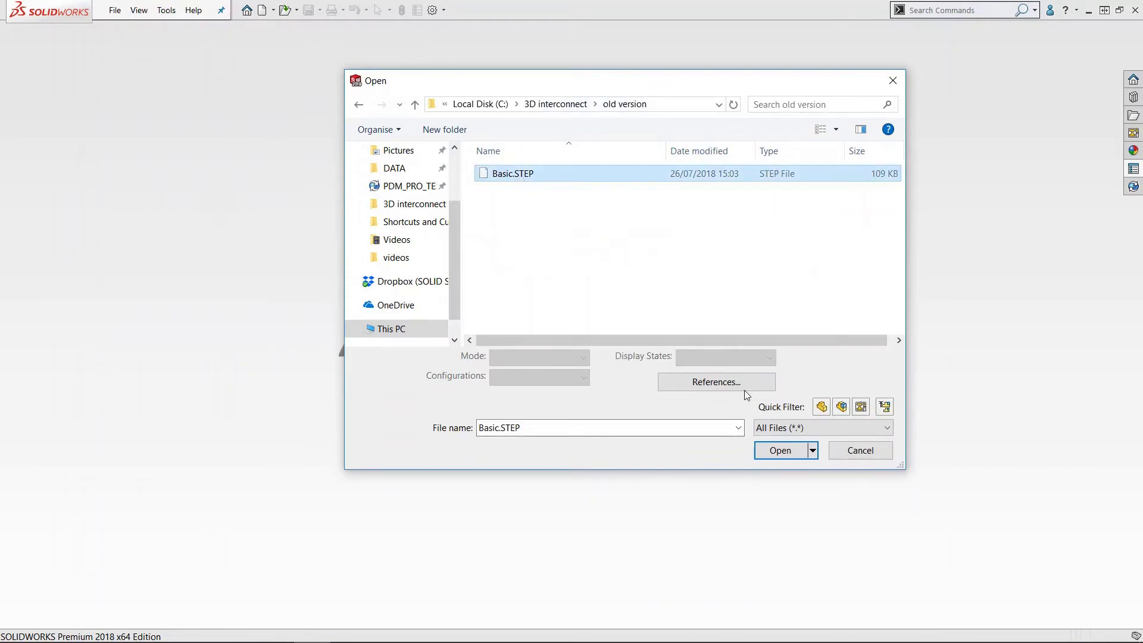
{"action": "left_click", "coordinate": [780, 451]}
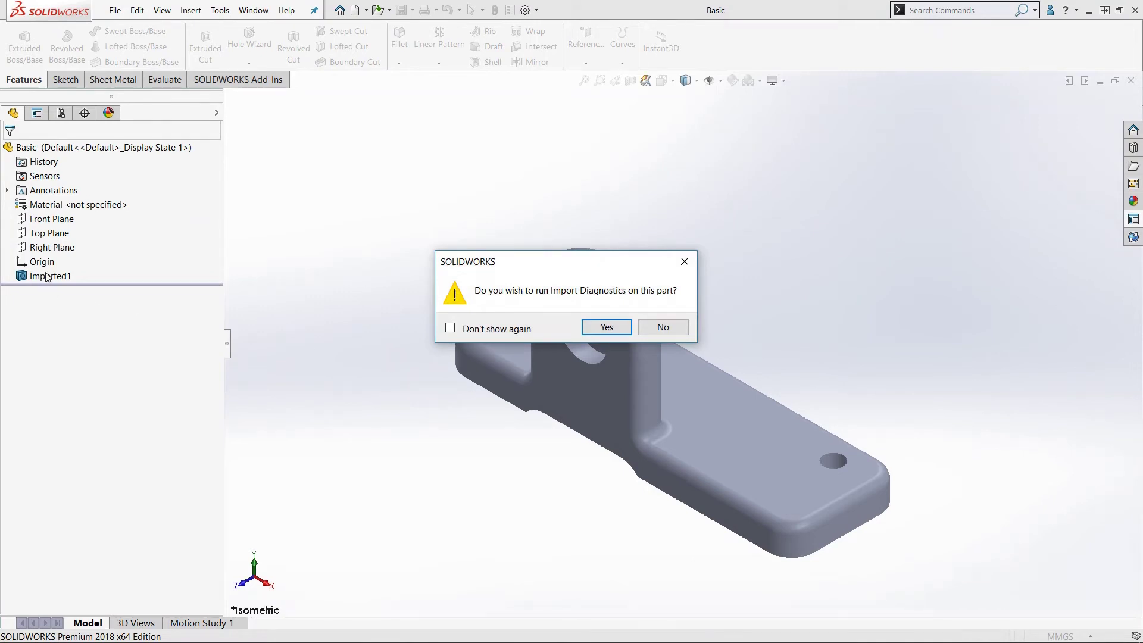
Run Import Diagnostics on the part, heal all faulty geometry, and set the display style to shaded with edges.
{"action": "left_click", "coordinate": [613, 329]}
{"action": "left_click", "coordinate": [52, 304]}
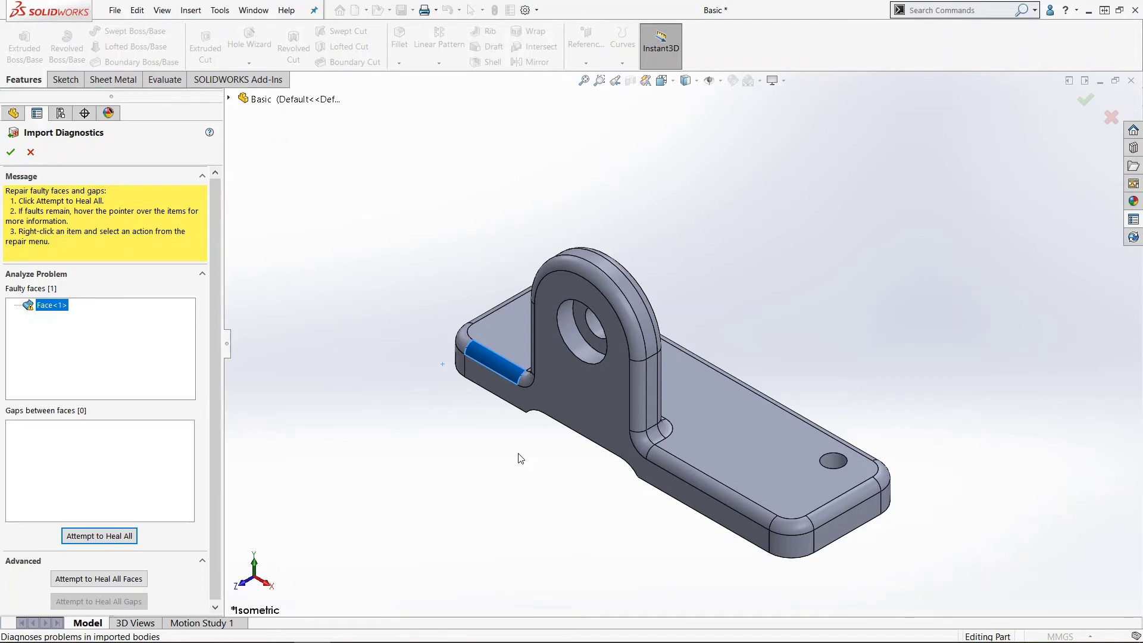
{"action": "left_click", "coordinate": [91, 536]}
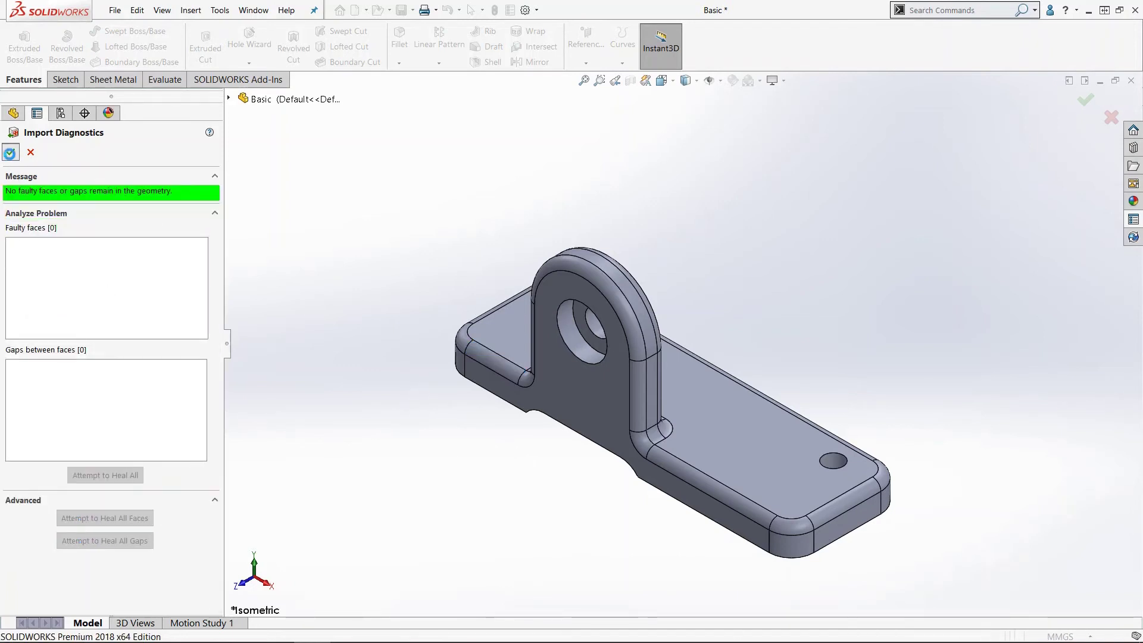
{"action": "left_click", "coordinate": [11, 152]}
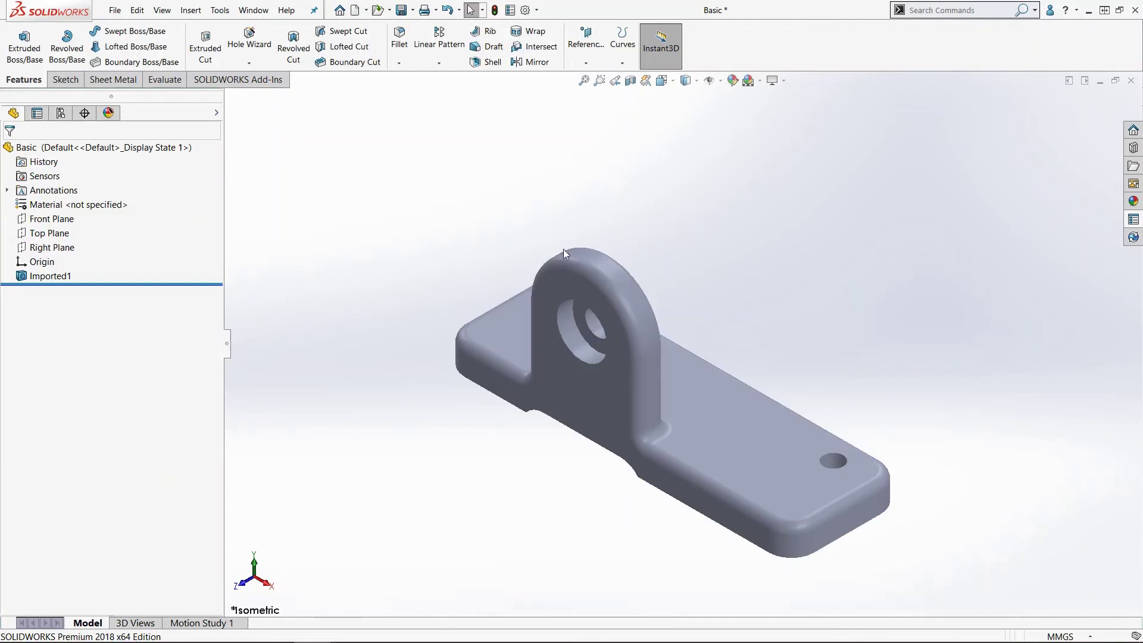
{"action": "left_click", "coordinate": [696, 80]}
{"action": "left_click", "coordinate": [689, 98]}
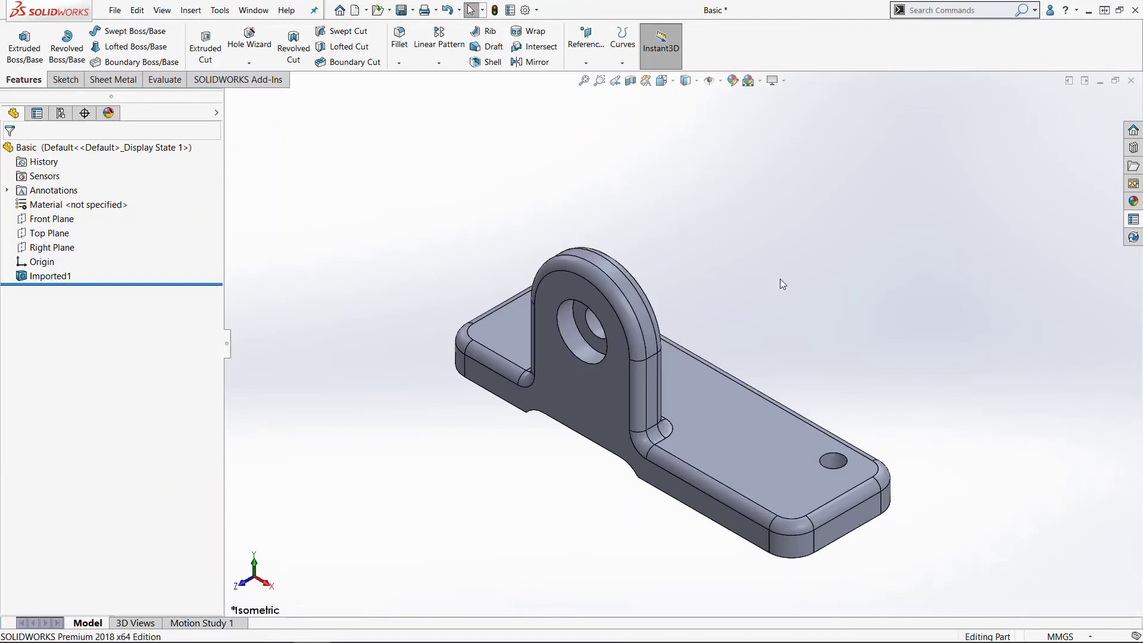